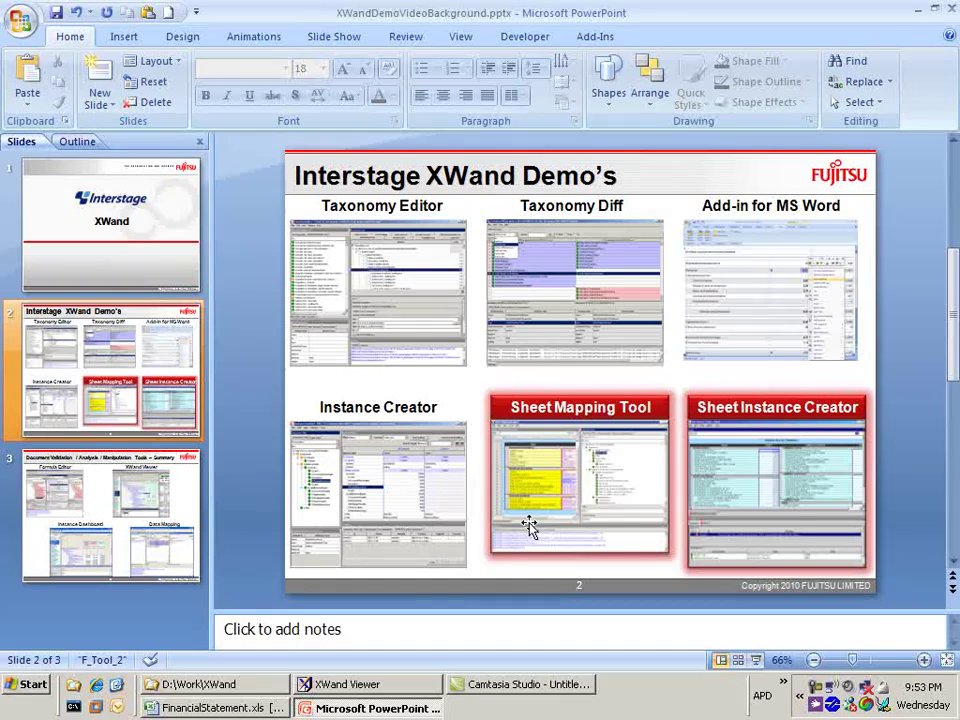
Switch to the FinancialStatement.xls workbook in Excel to review its empty Statement sheet
{"action": "left_click", "coordinate": [232, 706]}
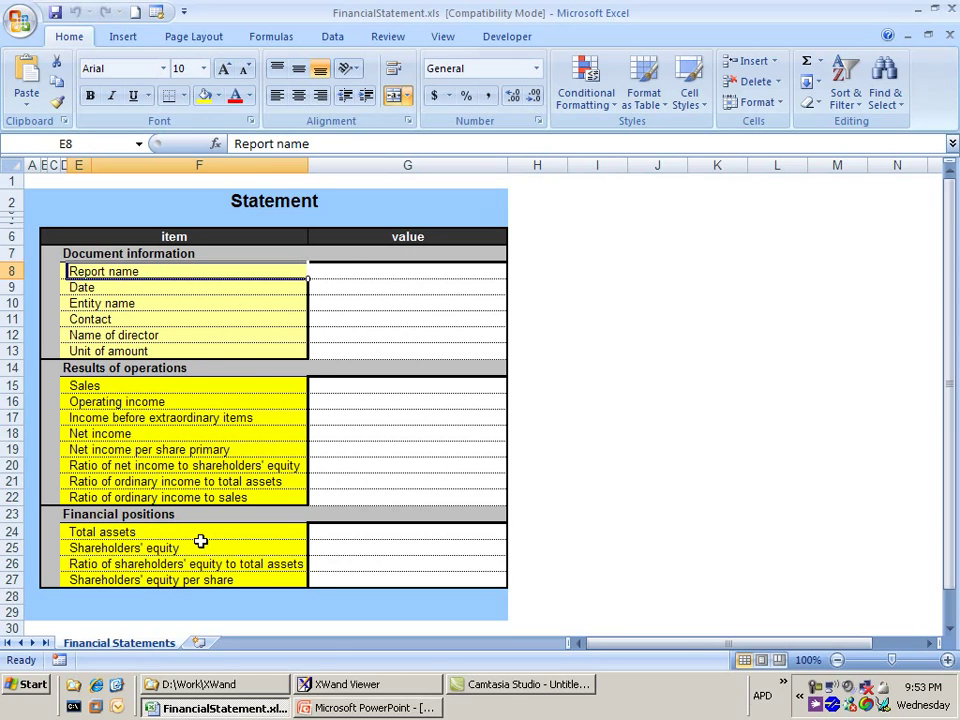
Launch Sheet Mapping Designer from the Interstage XWand Toolkit's Sheet Mapping Function entries
{"action": "left_click", "coordinate": [45, 688]}
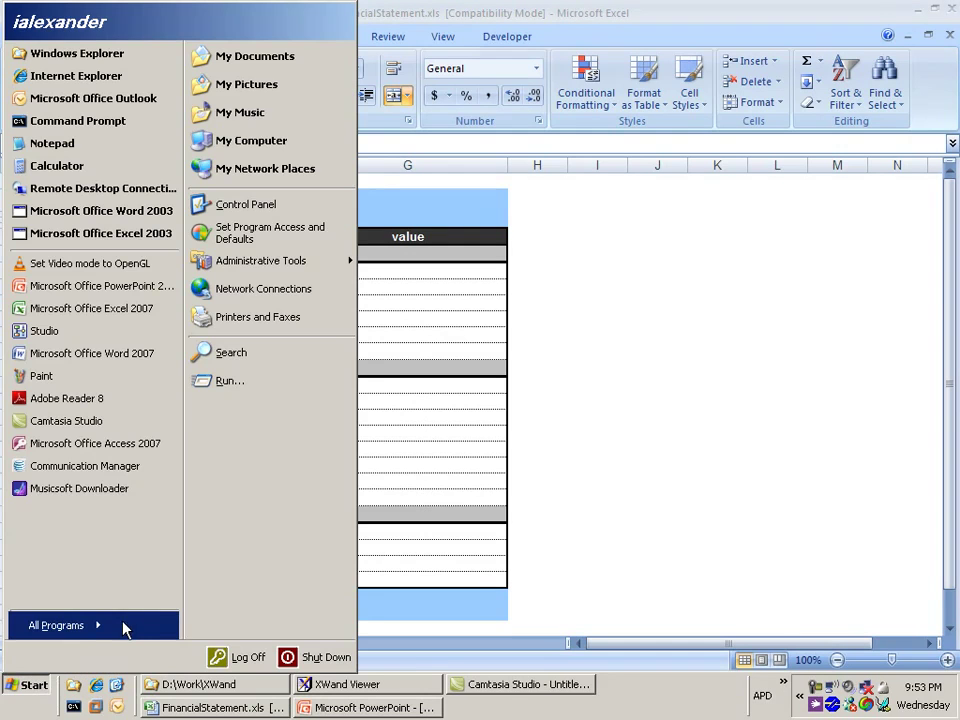
{"action": "mouse_move", "coordinate": [124, 626]}
{"action": "mouse_move", "coordinate": [290, 628]}
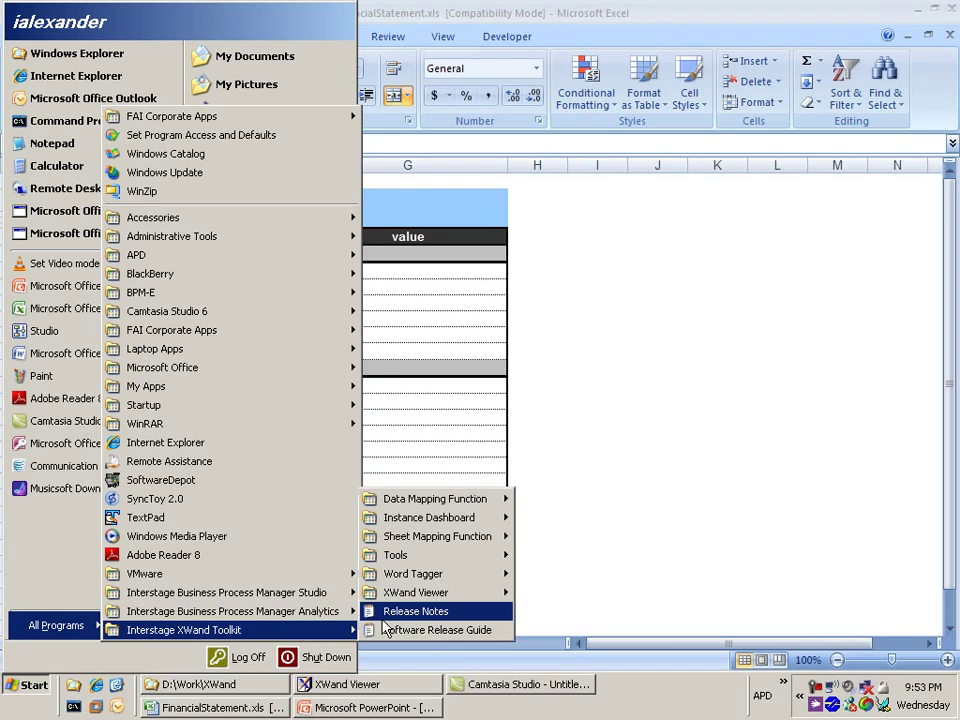
{"action": "mouse_move", "coordinate": [483, 545]}
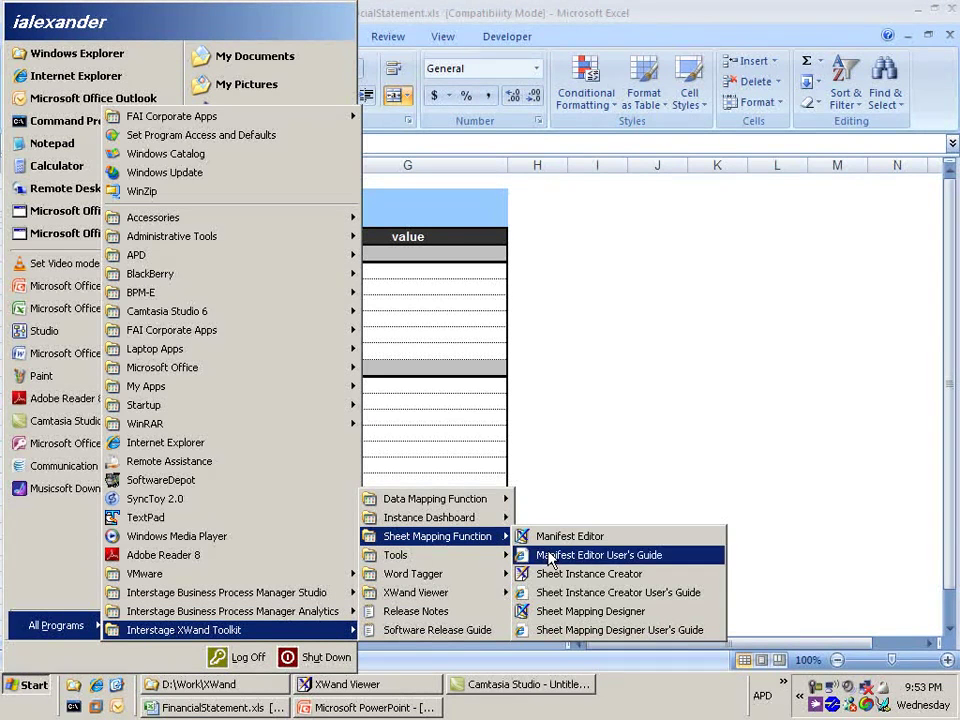
{"action": "left_click", "coordinate": [660, 618]}
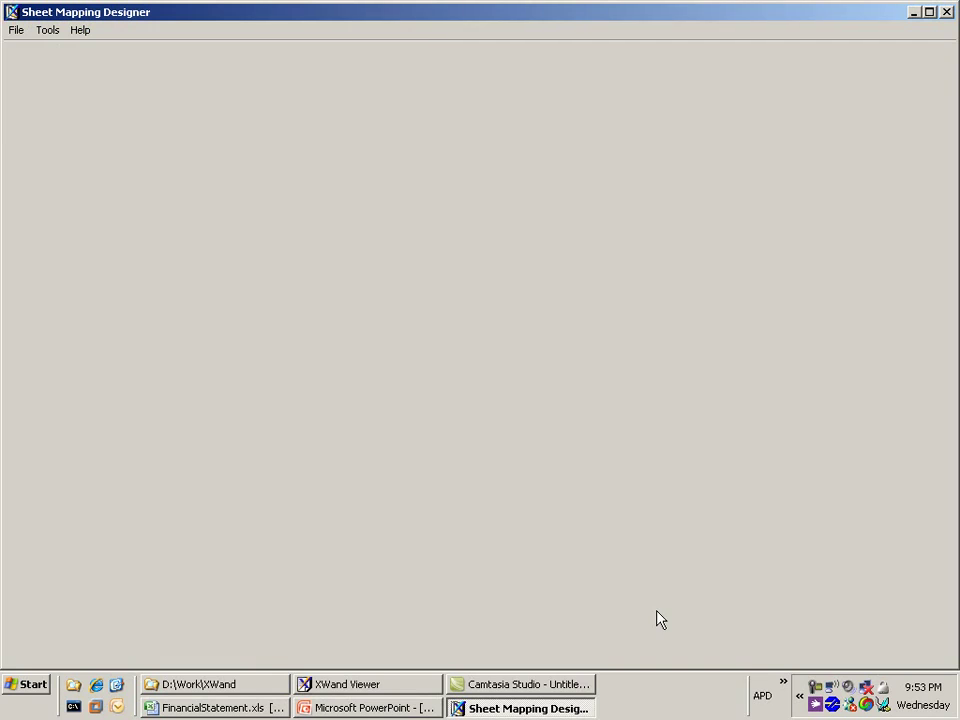
Start a new mapping with excel\FinancialStatement.xls as the source Excel workbook
{"action": "left_click", "coordinate": [18, 30]}
{"action": "left_click", "coordinate": [35, 55]}
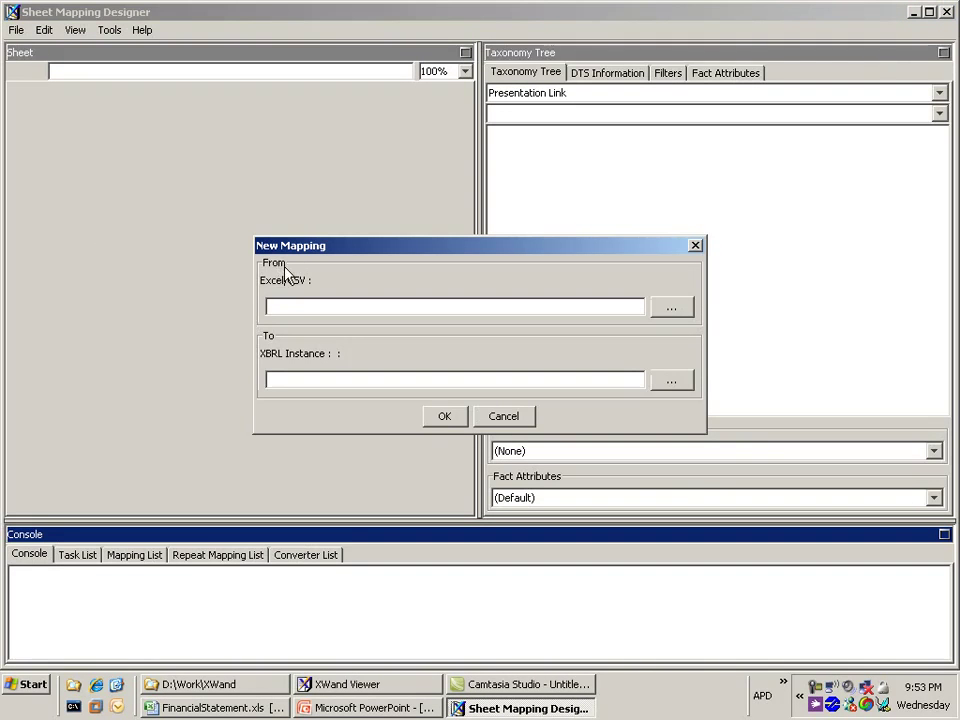
{"action": "left_click", "coordinate": [672, 308]}
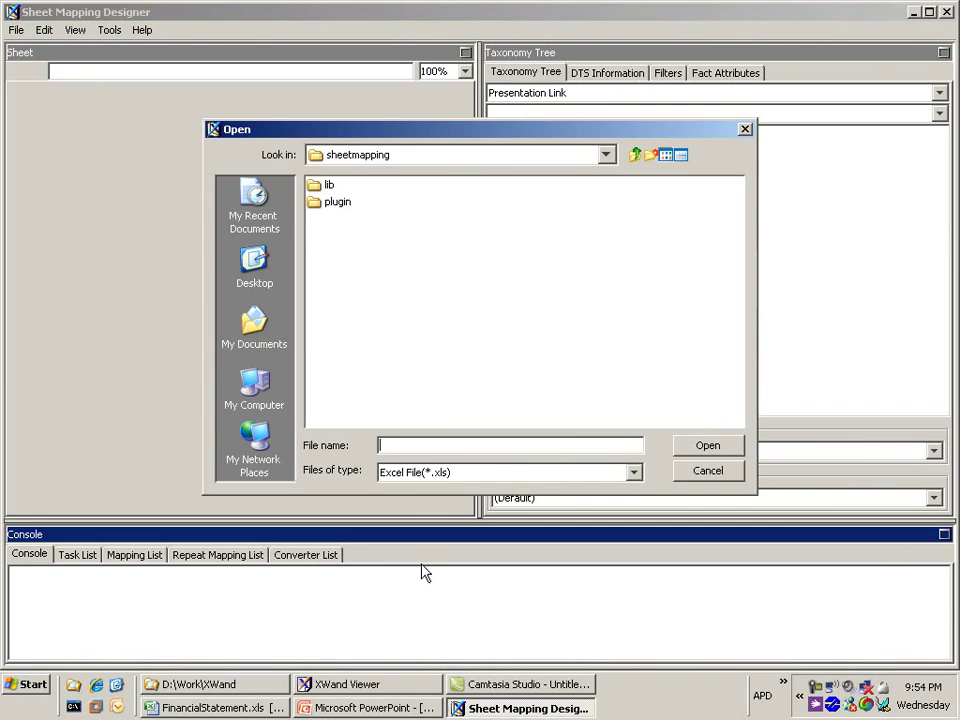
{"action": "type", "text": "D:\\Work\\XWand\\v11_scratch\\excel\\contents\\content51"}
{"action": "key", "text": "Return"}
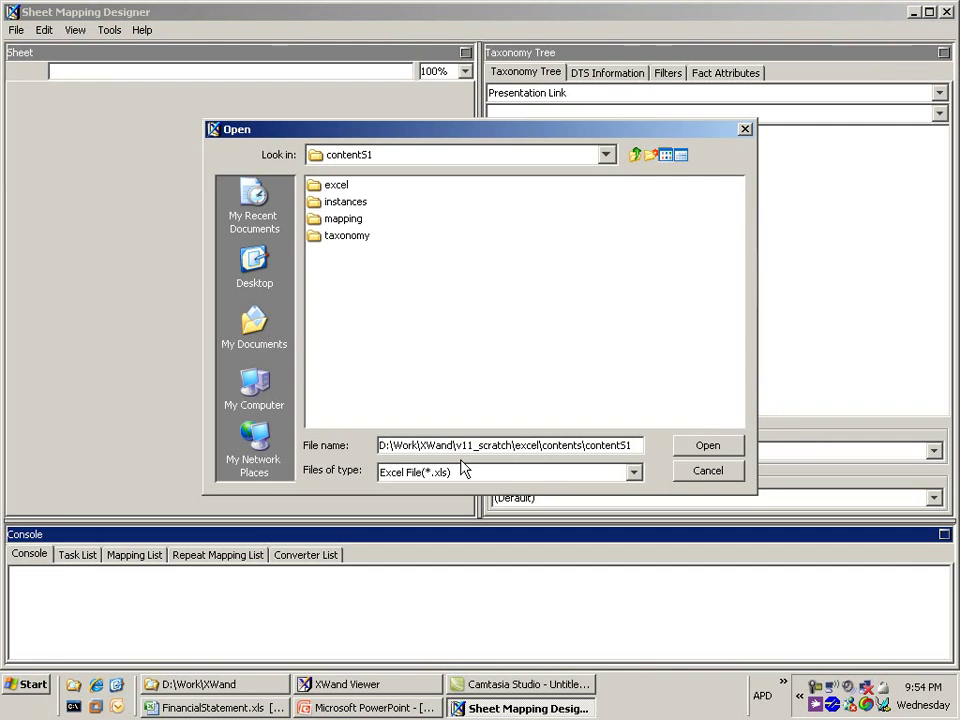
{"action": "double_click", "coordinate": [340, 186]}
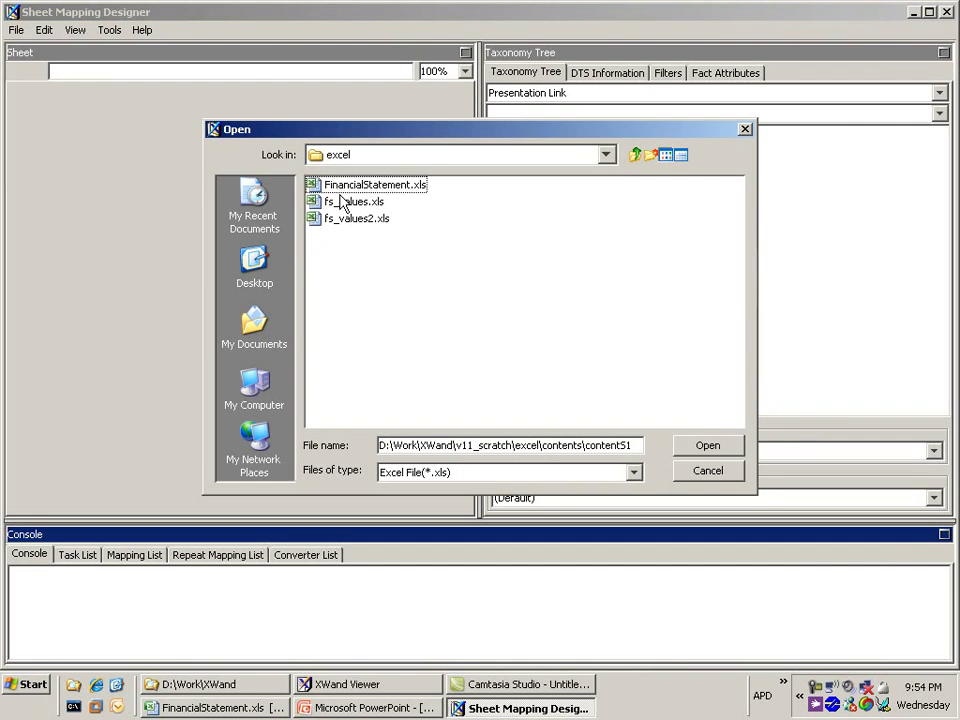
{"action": "left_click", "coordinate": [364, 188]}
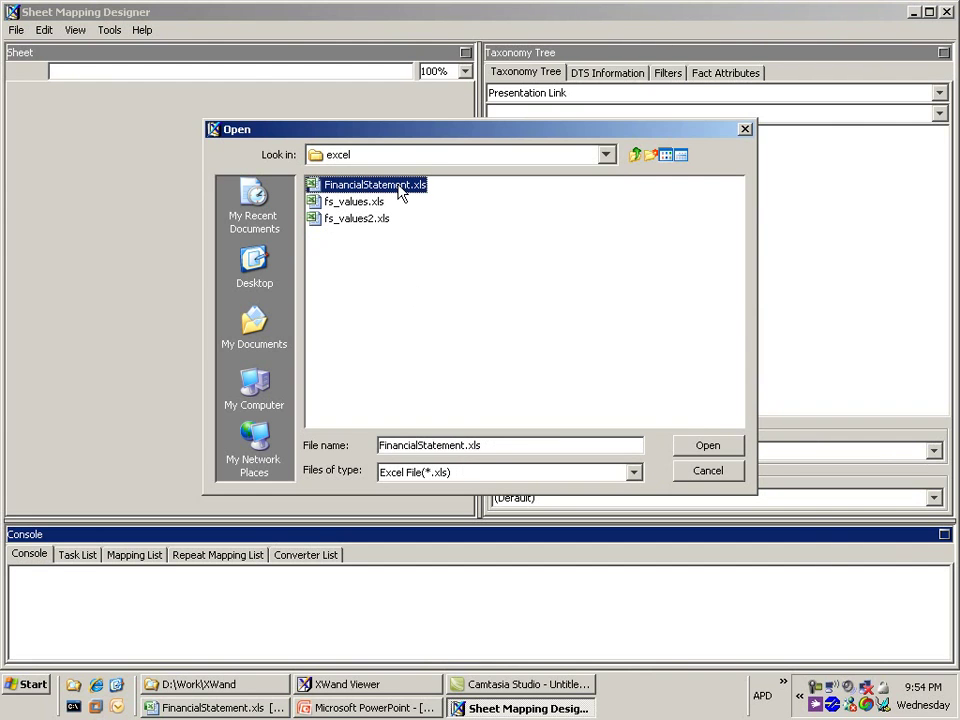
{"action": "left_click", "coordinate": [690, 450]}
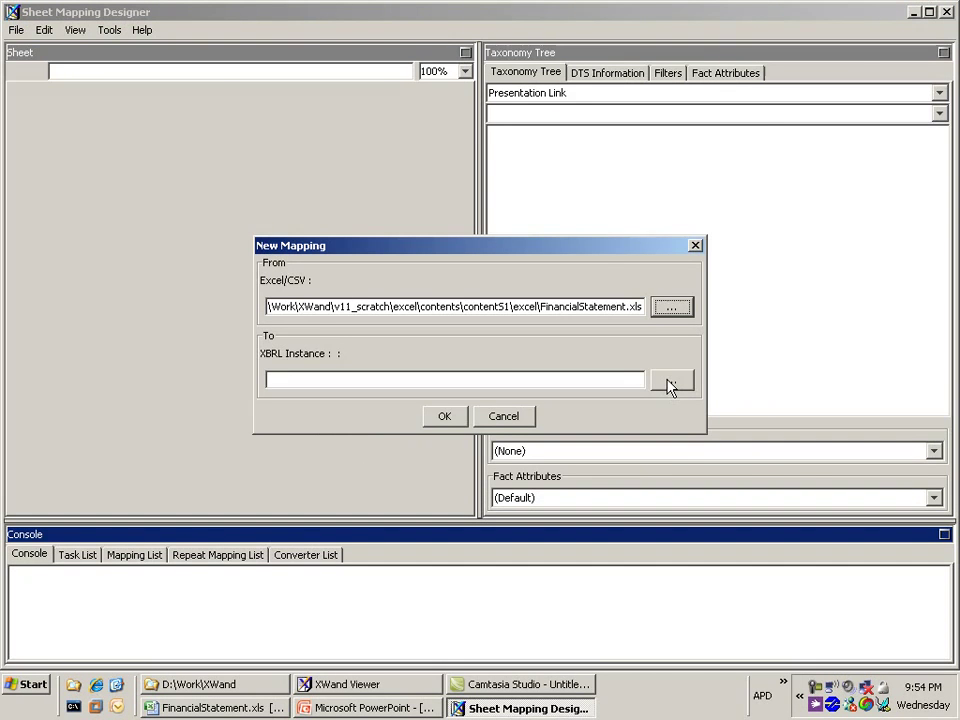
Choose taxonomy\sample1_instance.xml as the target instance and create the mapping
{"action": "left_click", "coordinate": [670, 383]}
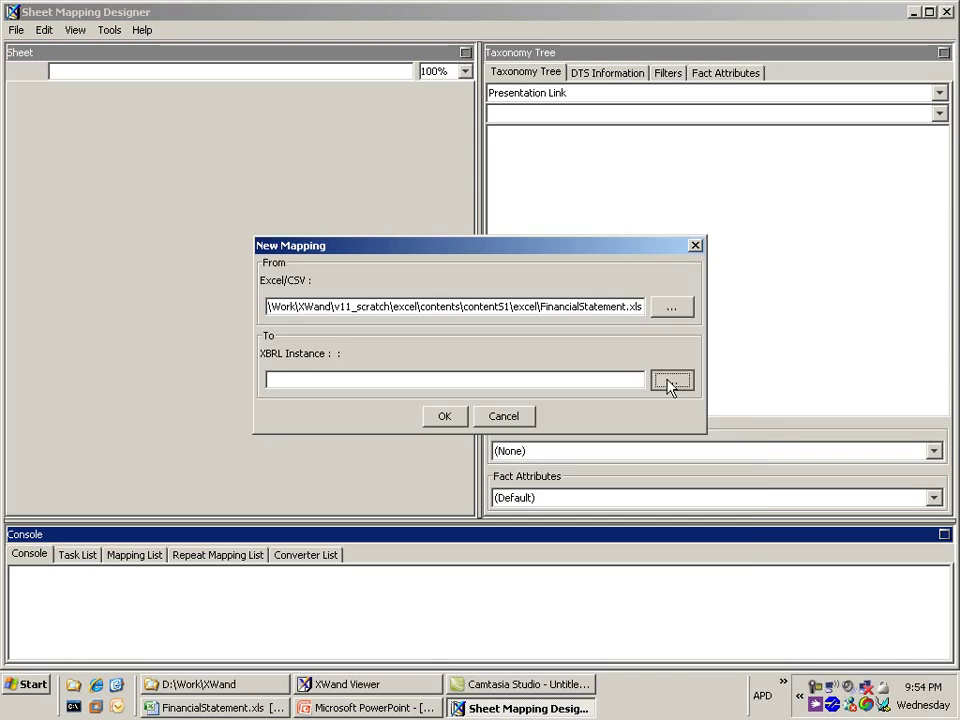
{"action": "left_click", "coordinate": [636, 232]}
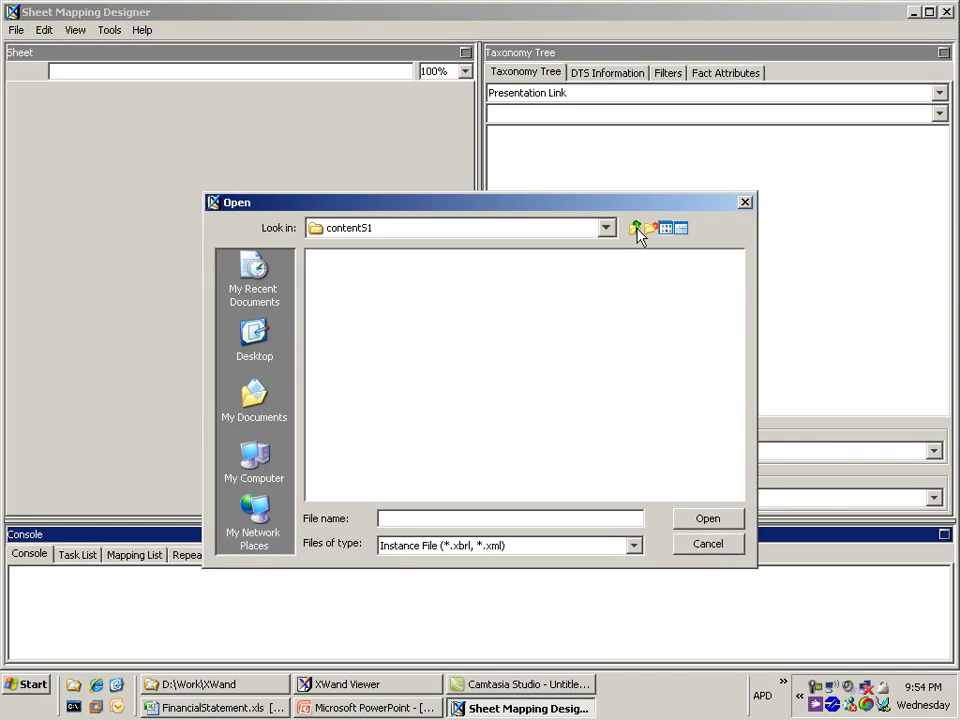
{"action": "double_click", "coordinate": [345, 309]}
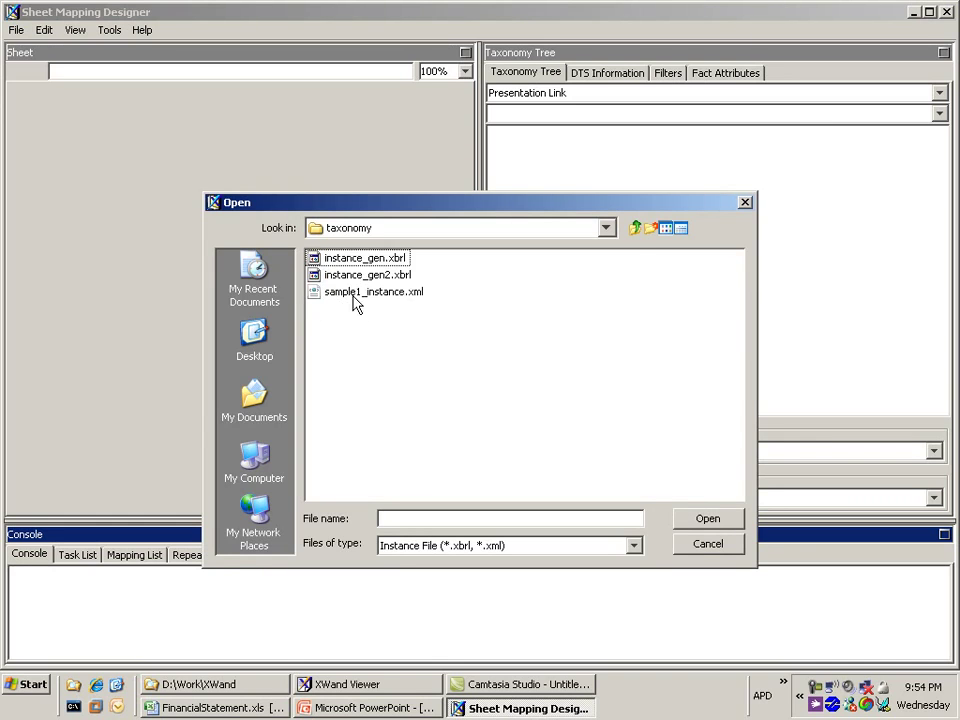
{"action": "double_click", "coordinate": [358, 292]}
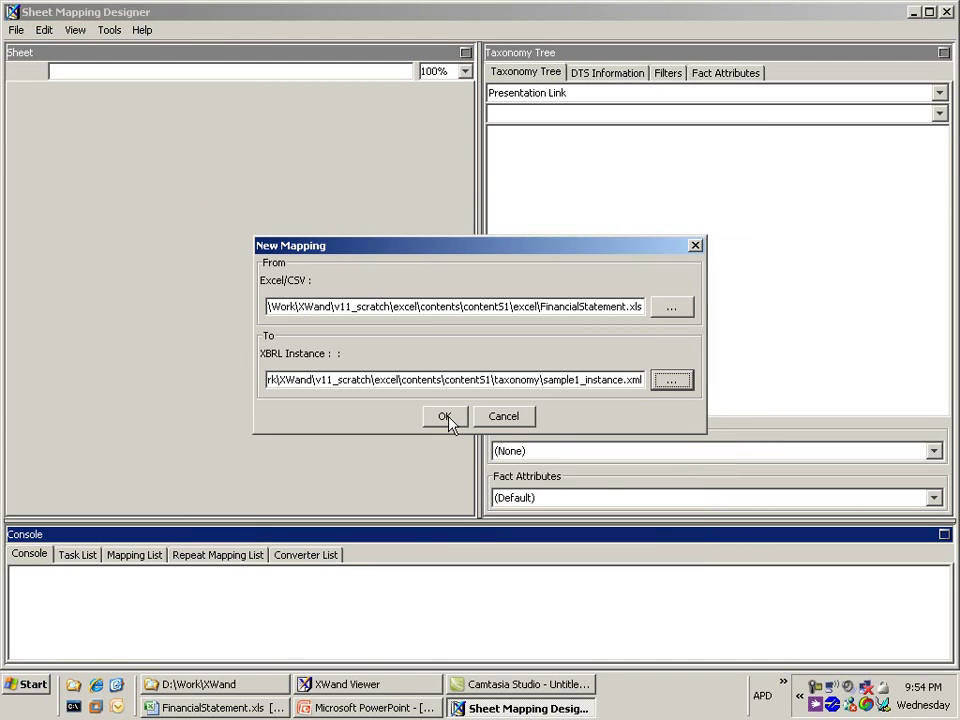
{"action": "left_click", "coordinate": [446, 417]}
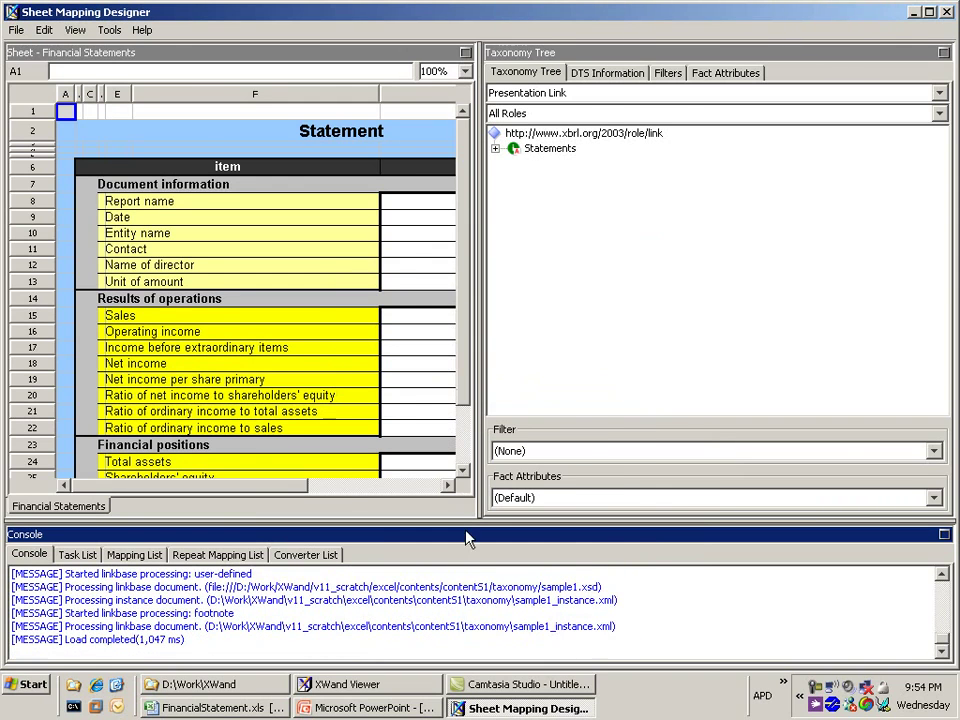
Widen the sheet pane to show the value column and set the sheet zoom to 90%
{"action": "left_click_drag", "start_coordinate": [483, 360], "coordinate": [605, 355]}
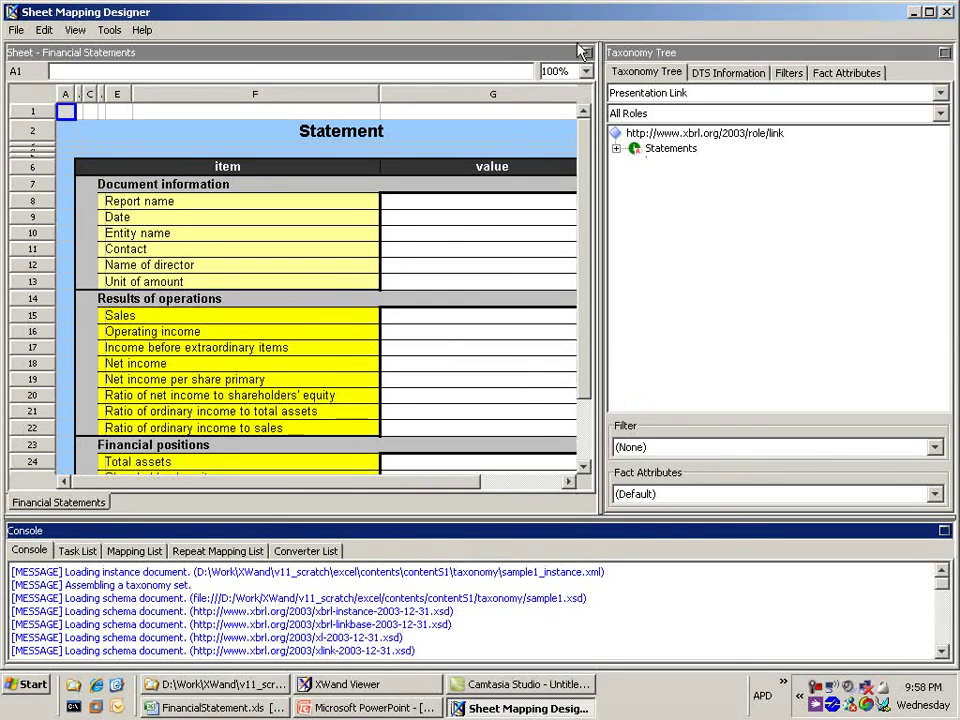
{"action": "left_click", "coordinate": [566, 71]}
{"action": "double_click", "coordinate": [566, 71]}
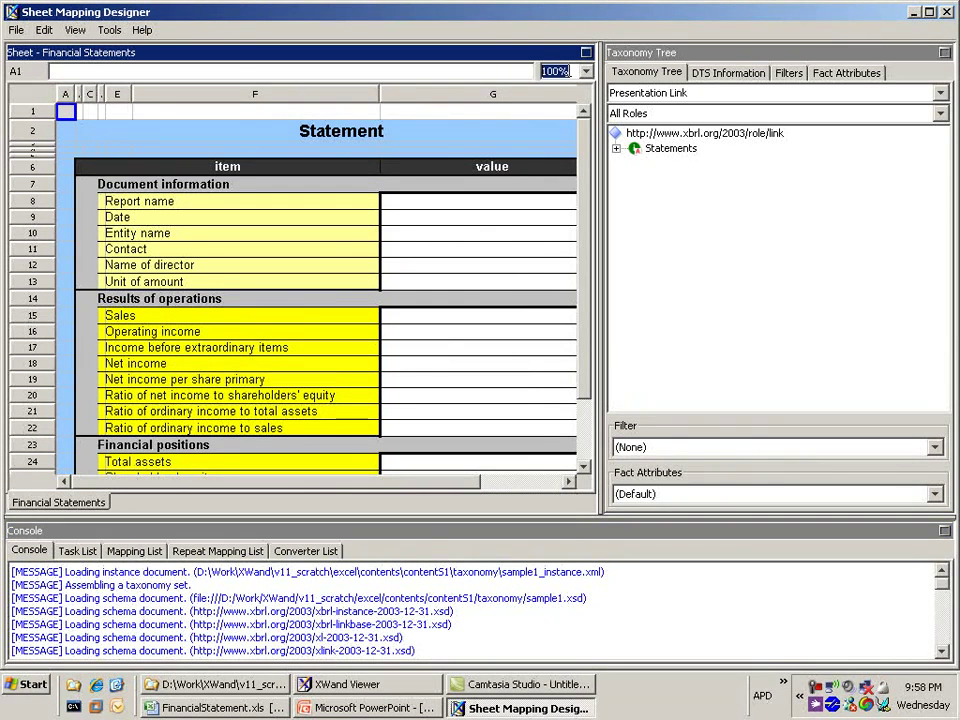
{"action": "type", "text": "90"}
{"action": "key", "text": "Return"}
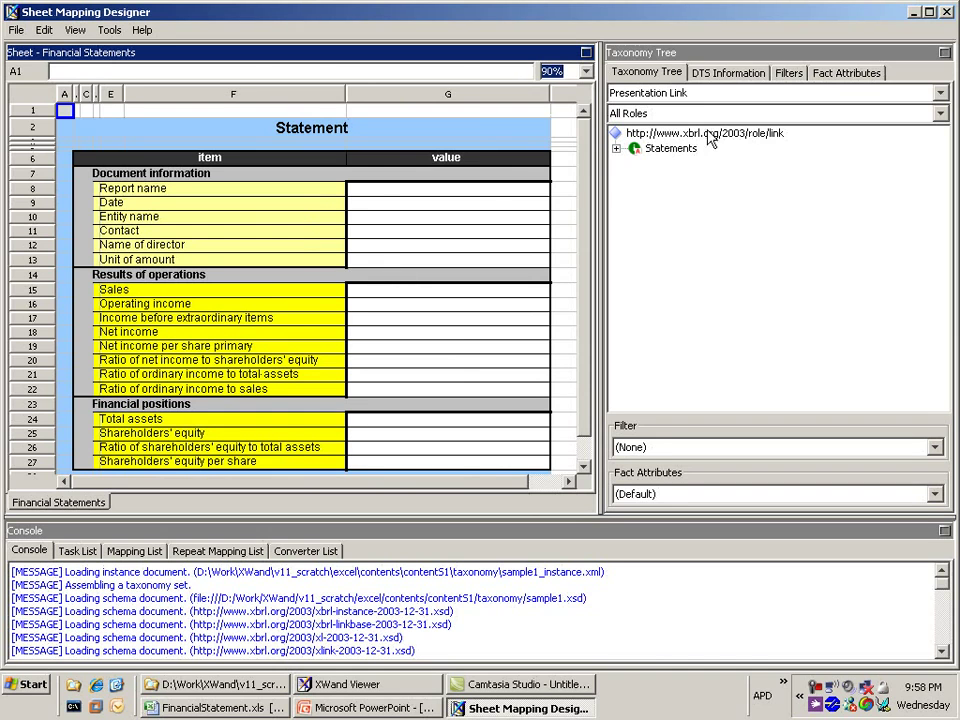
Expand the Statements, Document information, Business results, Contact and Results of operations taxonomy nodes
{"action": "left_click", "coordinate": [616, 148]}
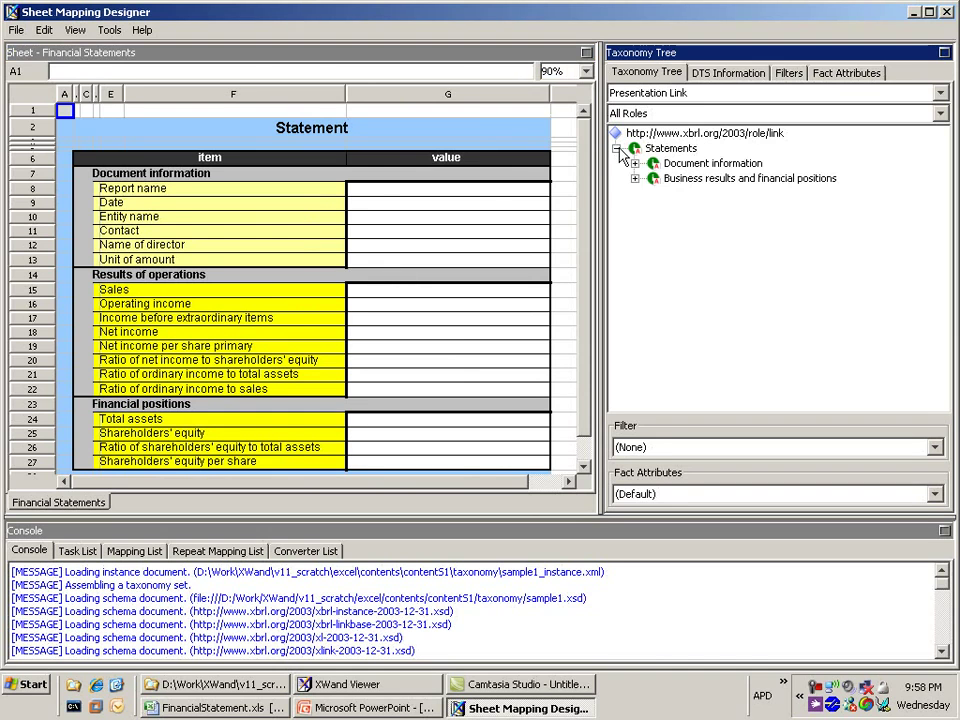
{"action": "left_click", "coordinate": [634, 163]}
{"action": "left_click", "coordinate": [635, 254]}
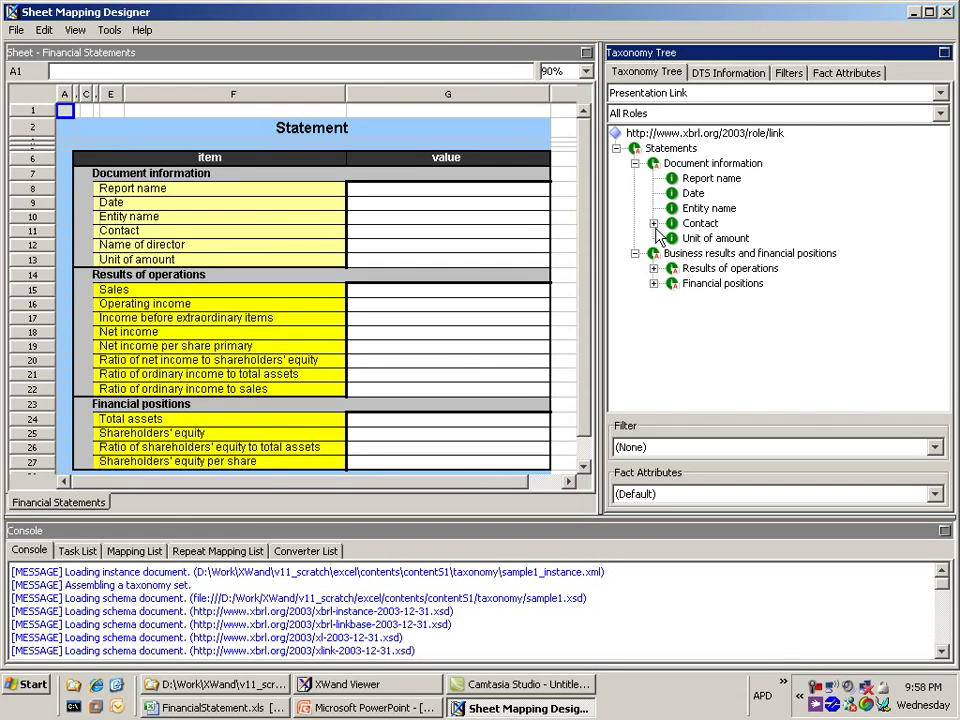
{"action": "left_click", "coordinate": [653, 223]}
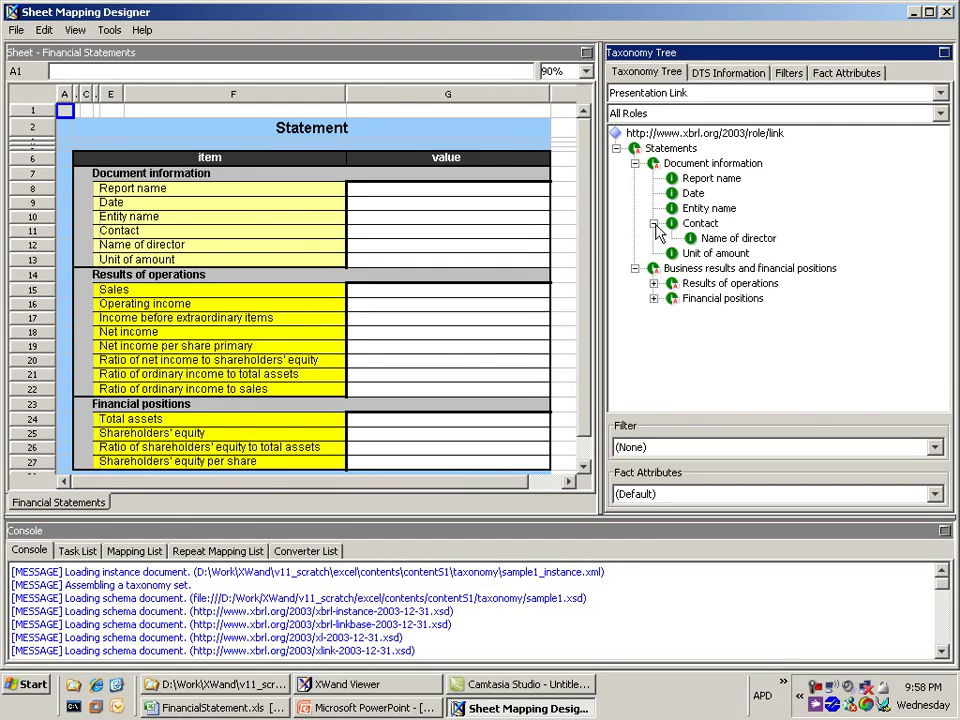
{"action": "left_click", "coordinate": [653, 283]}
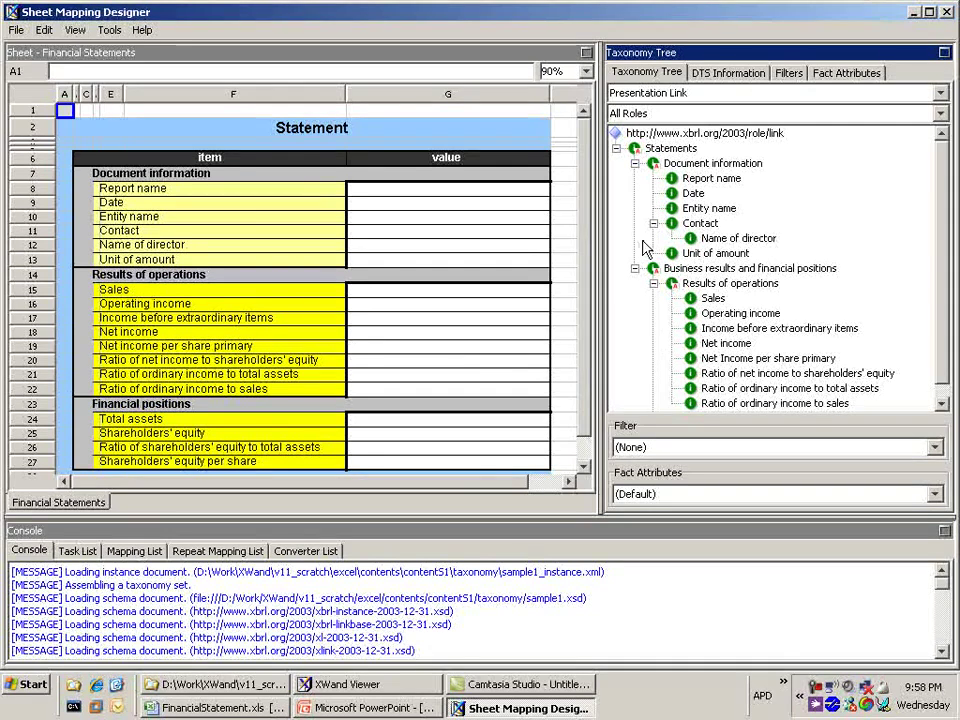
Map the Report name, Date and Entity name taxonomy items onto cells G8, G9 and G10
{"action": "left_click", "coordinate": [708, 180]}
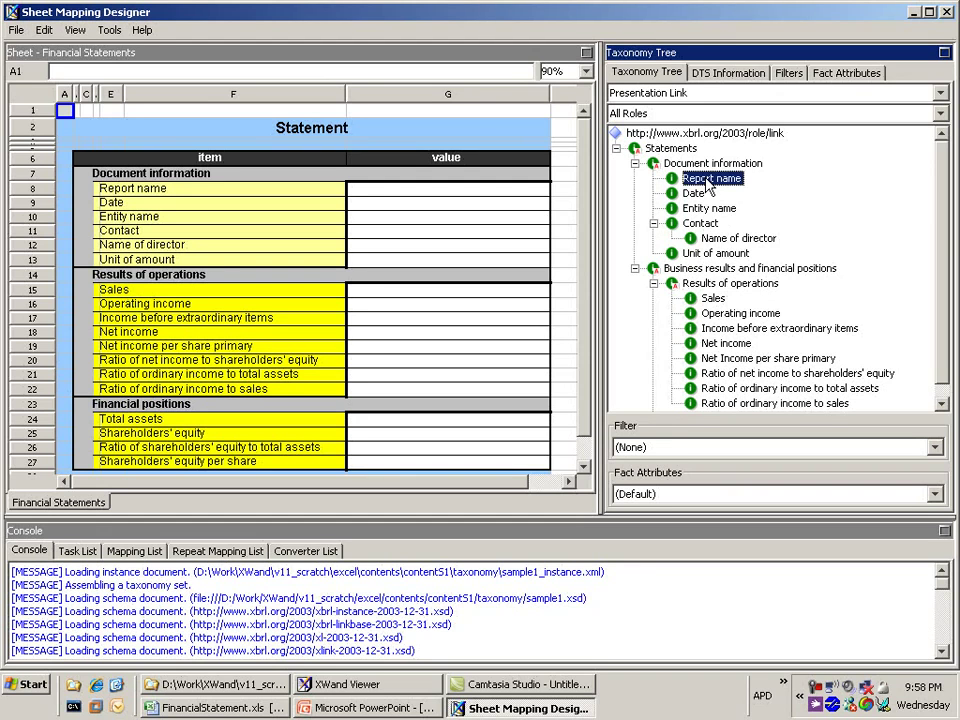
{"action": "left_click_drag", "start_coordinate": [707, 183], "coordinate": [465, 195]}
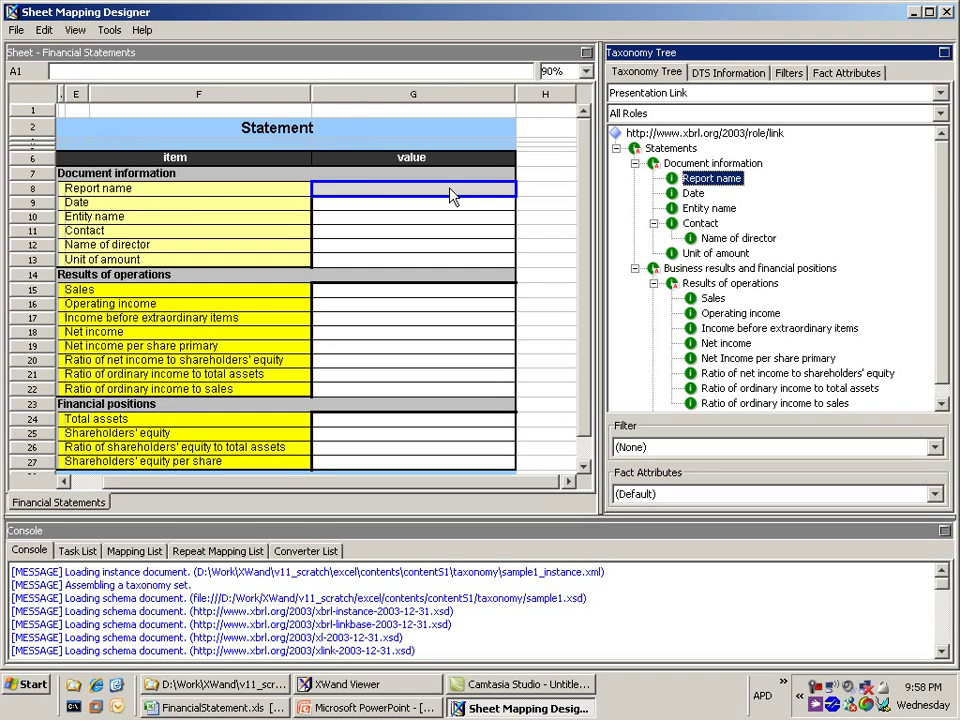
{"action": "left_click", "coordinate": [450, 196]}
{"action": "left_click_drag", "start_coordinate": [694, 194], "coordinate": [424, 216]}
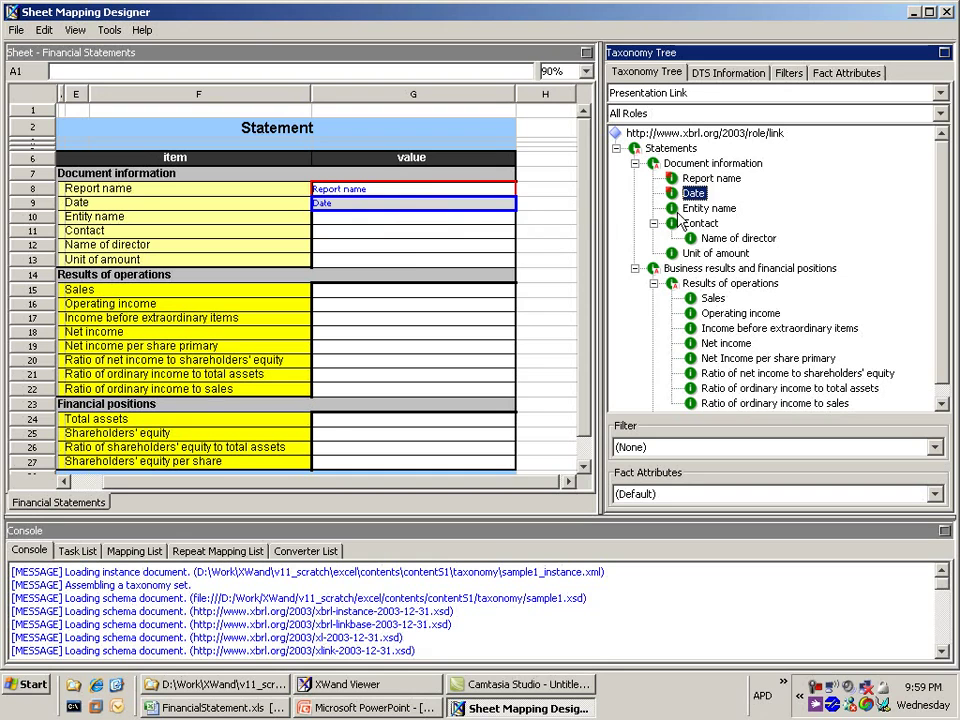
{"action": "left_click_drag", "start_coordinate": [700, 208], "coordinate": [402, 228]}
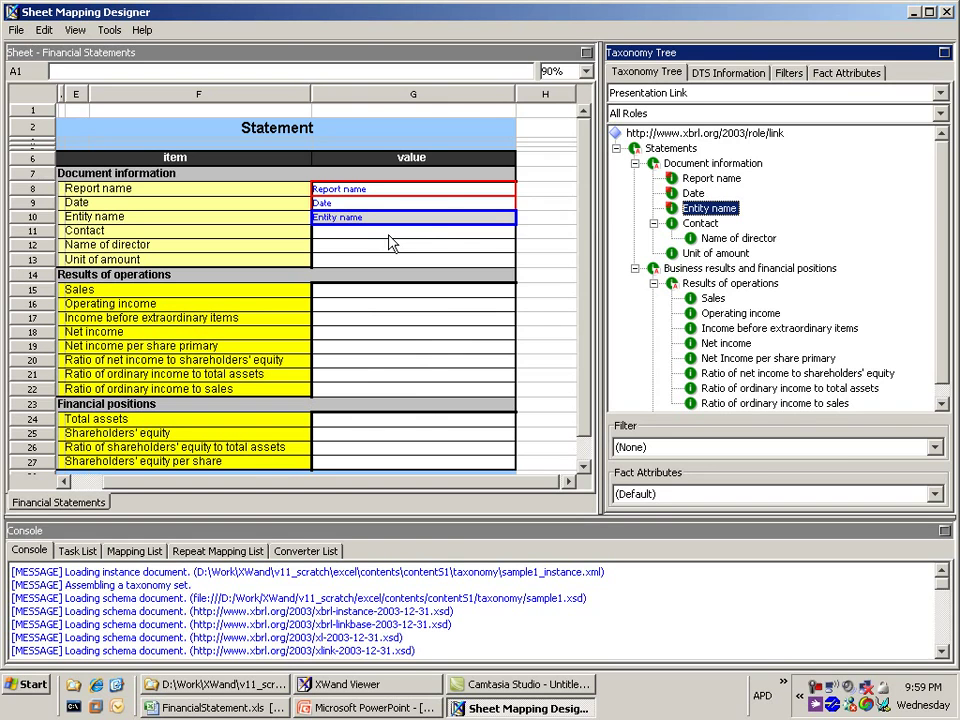
Run Auto Mapping with label region E8:E27 and value region G8:G27
{"action": "right_click", "coordinate": [391, 237]}
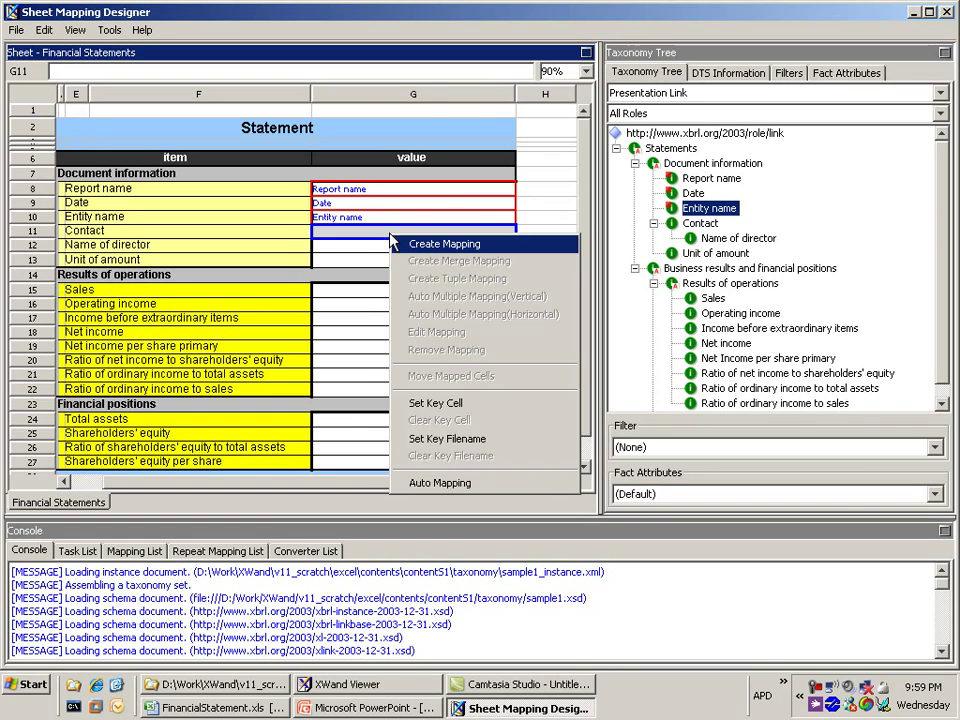
{"action": "left_click", "coordinate": [453, 484]}
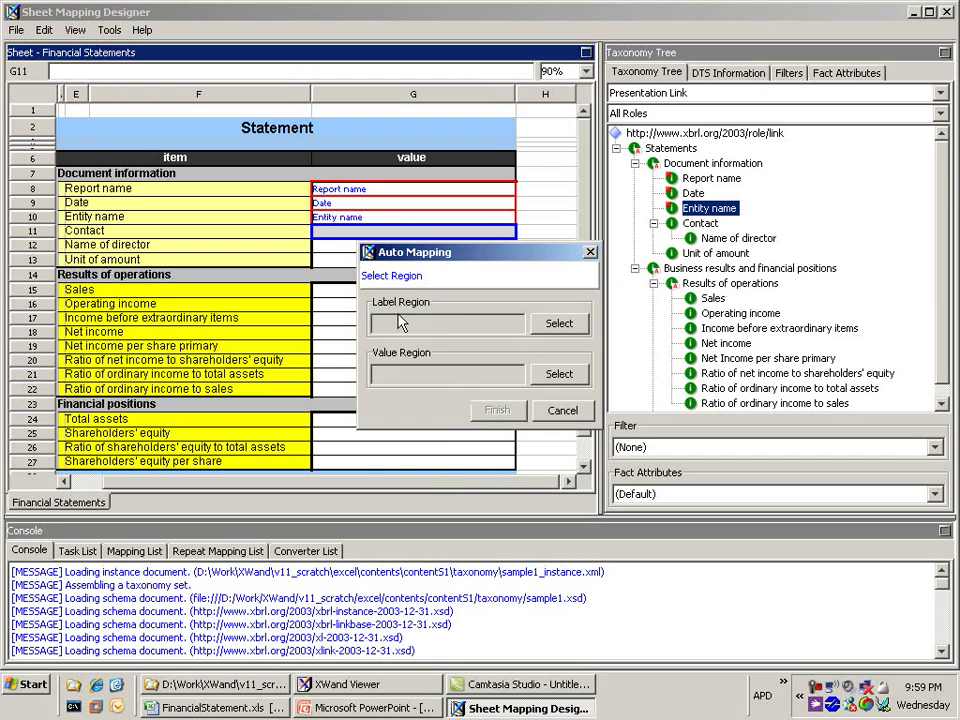
{"action": "left_click", "coordinate": [556, 324]}
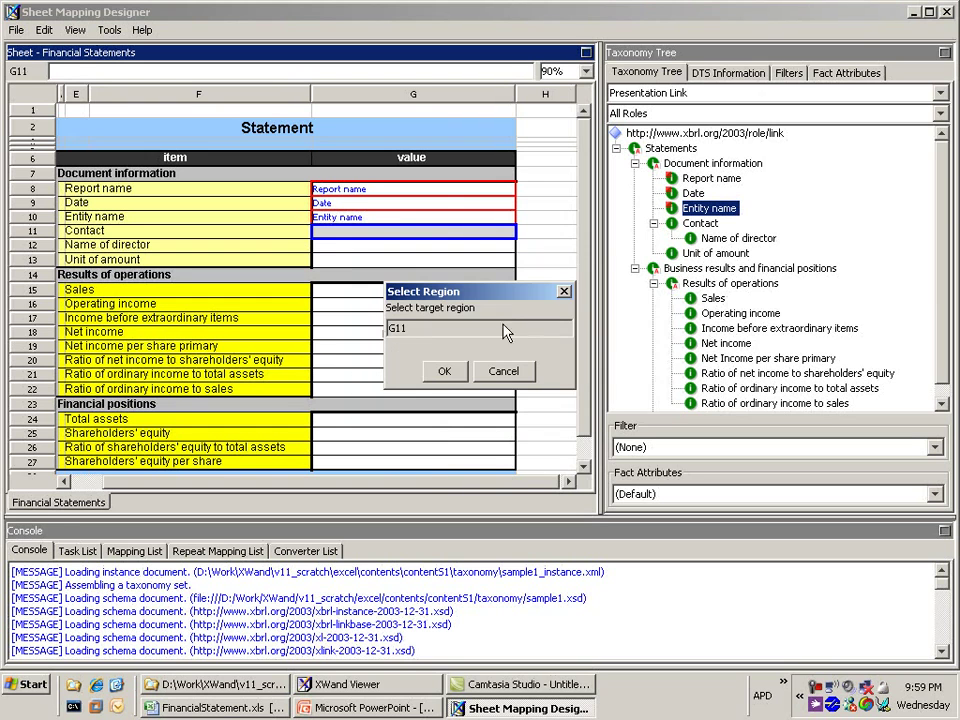
{"action": "left_click_drag", "start_coordinate": [141, 190], "coordinate": [128, 465]}
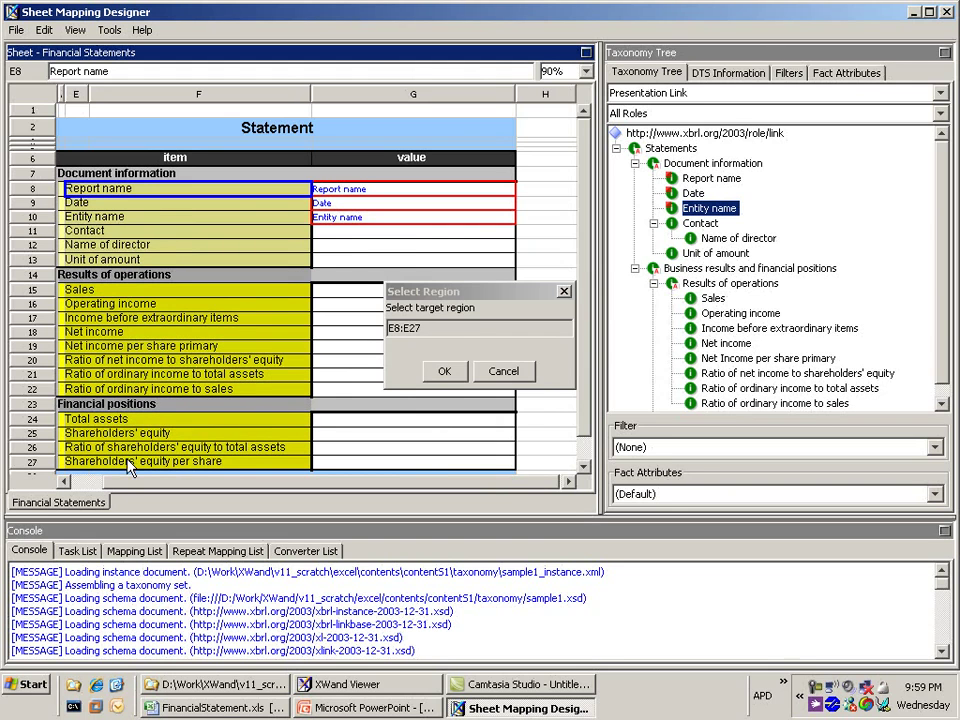
{"action": "left_click", "coordinate": [445, 372]}
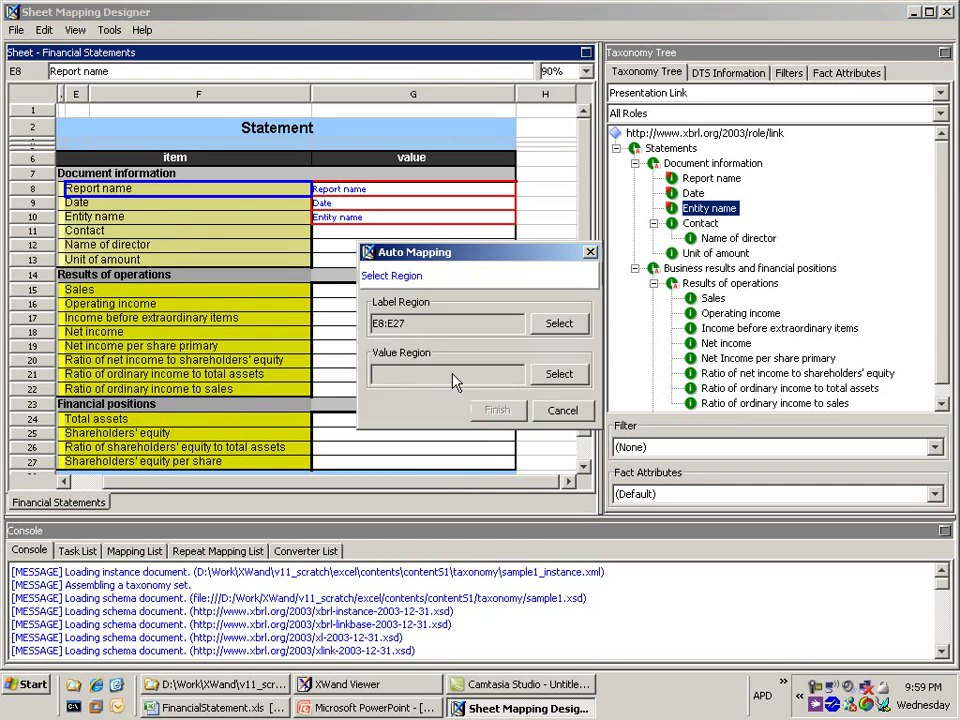
{"action": "left_click", "coordinate": [559, 375]}
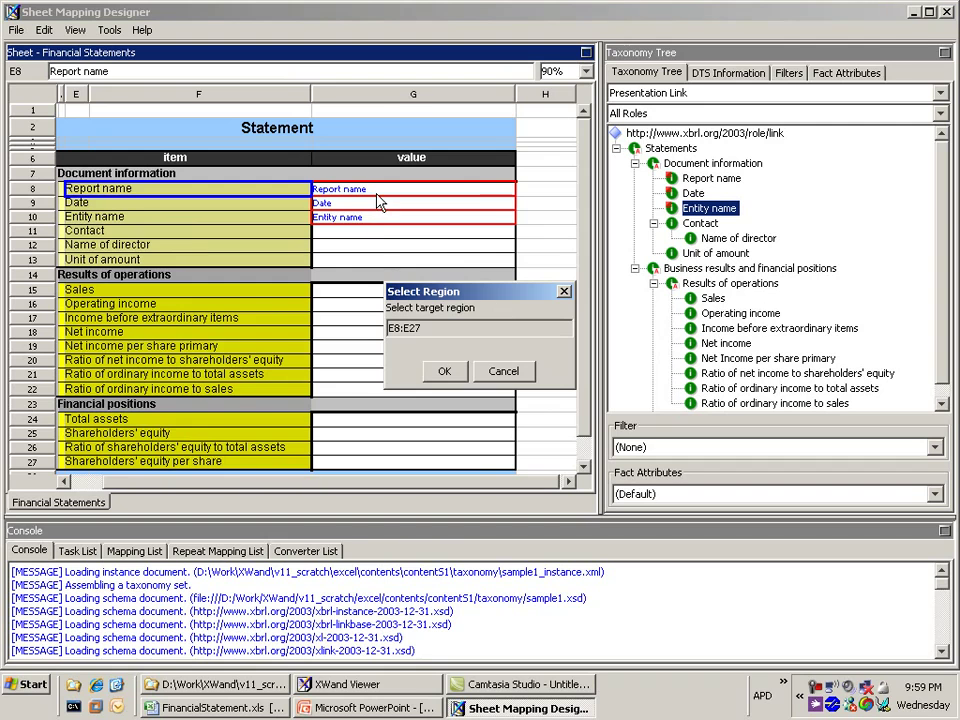
{"action": "left_click_drag", "start_coordinate": [378, 196], "coordinate": [369, 470]}
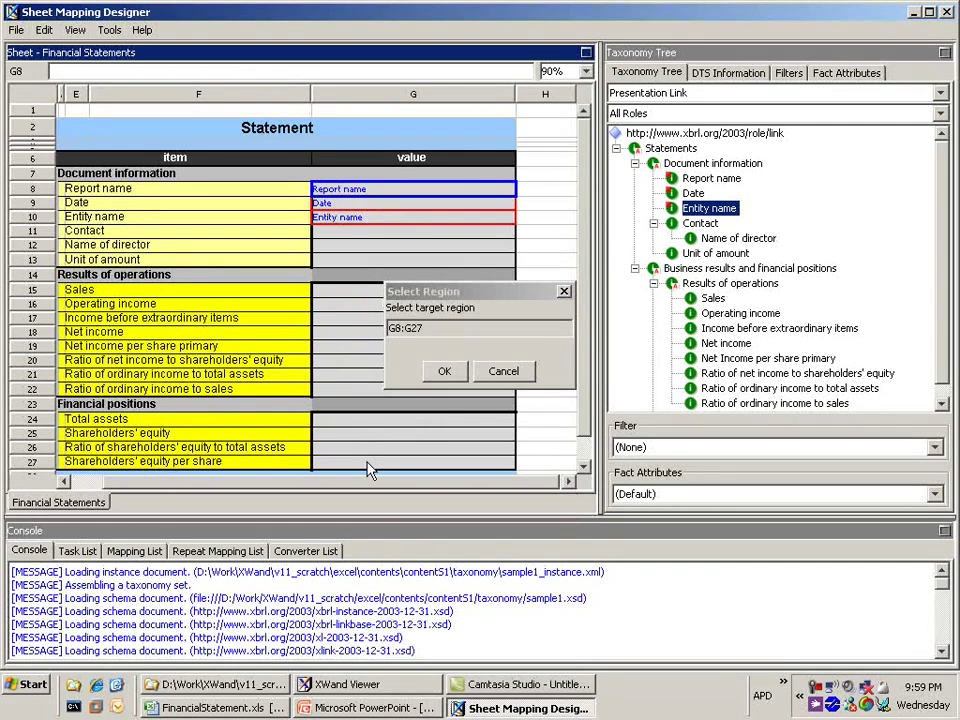
{"action": "left_click", "coordinate": [444, 371]}
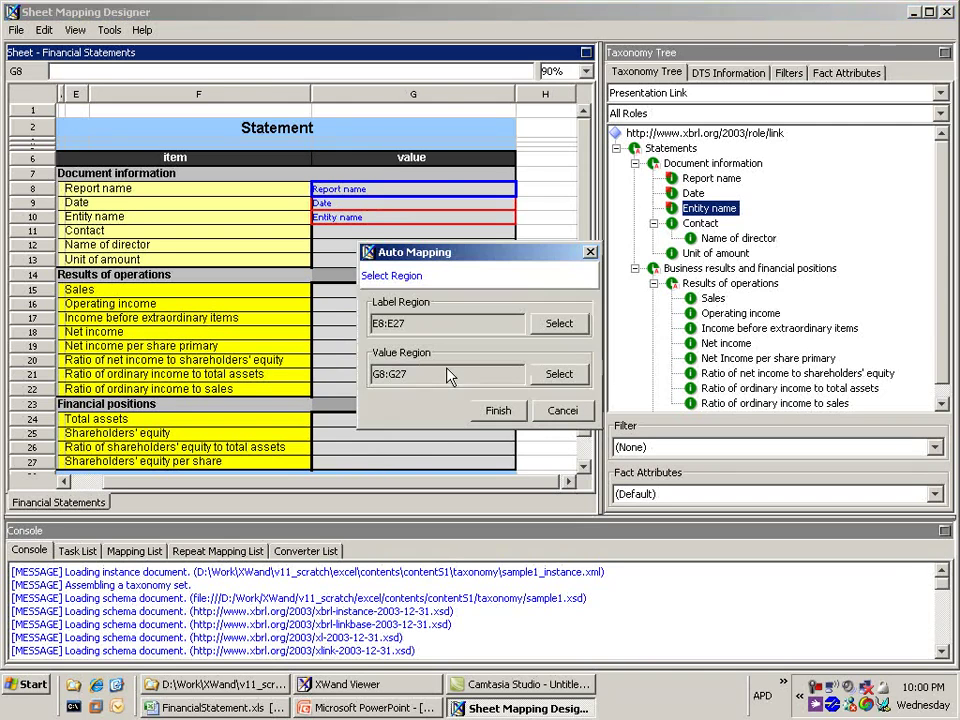
{"action": "left_click", "coordinate": [505, 412]}
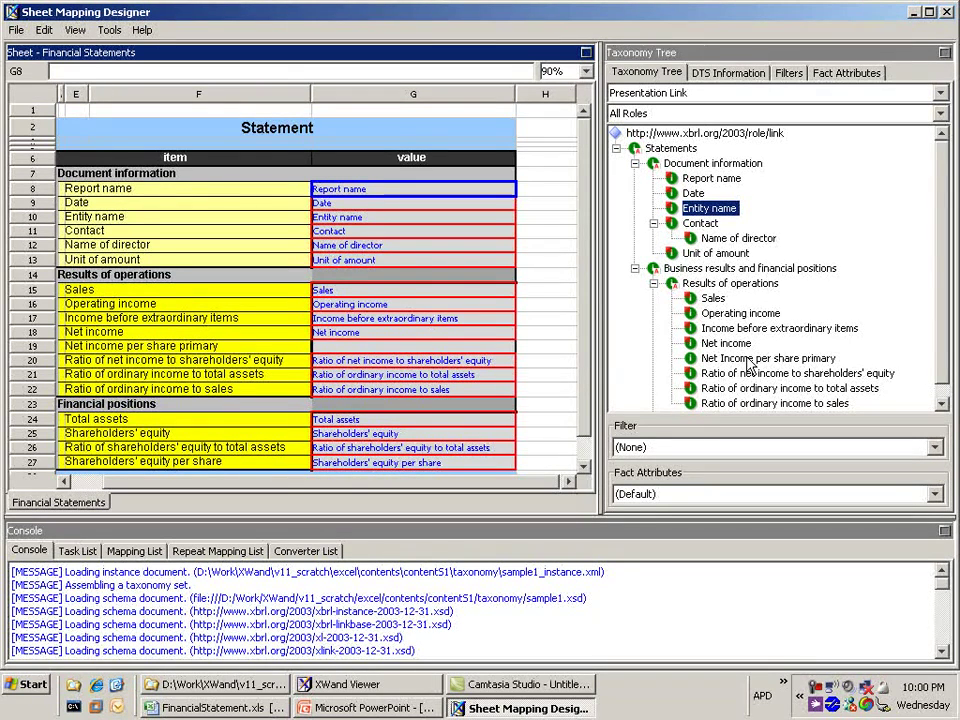
Drag the Net Income per share primary taxonomy item onto cell G19
{"action": "left_click", "coordinate": [748, 358]}
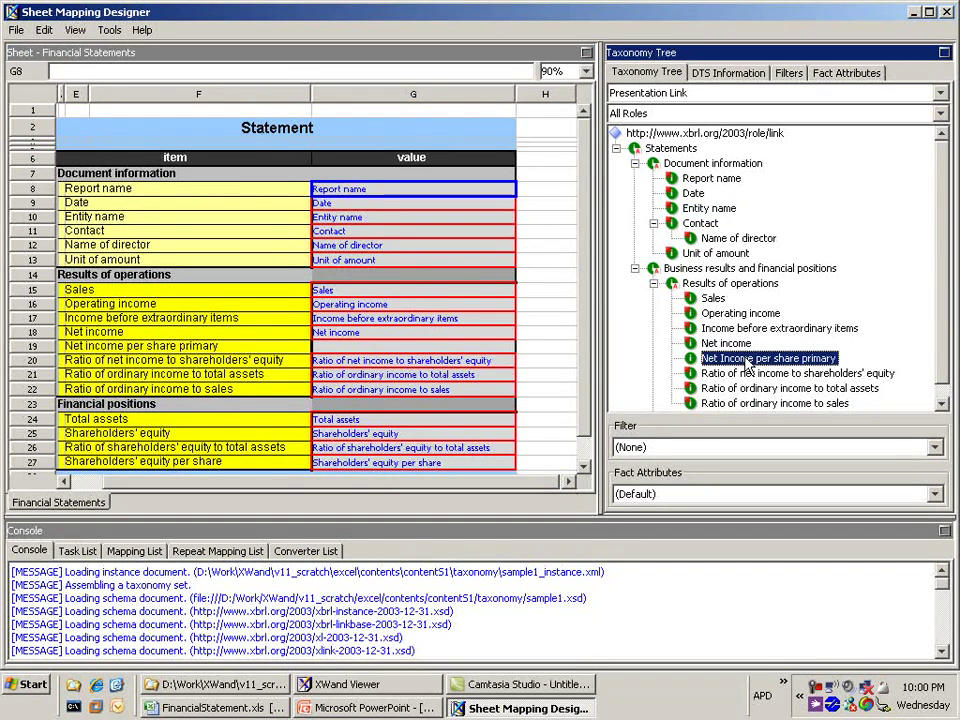
{"action": "left_click", "coordinate": [343, 350]}
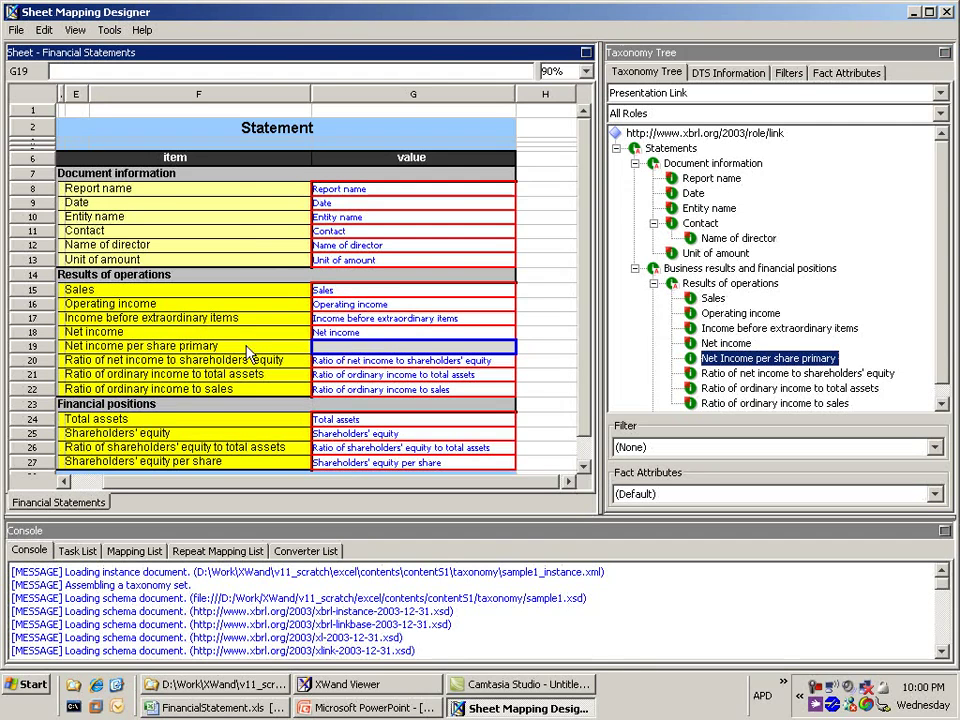
{"action": "left_click", "coordinate": [766, 364]}
{"action": "left_click_drag", "start_coordinate": [766, 364], "coordinate": [500, 350]}
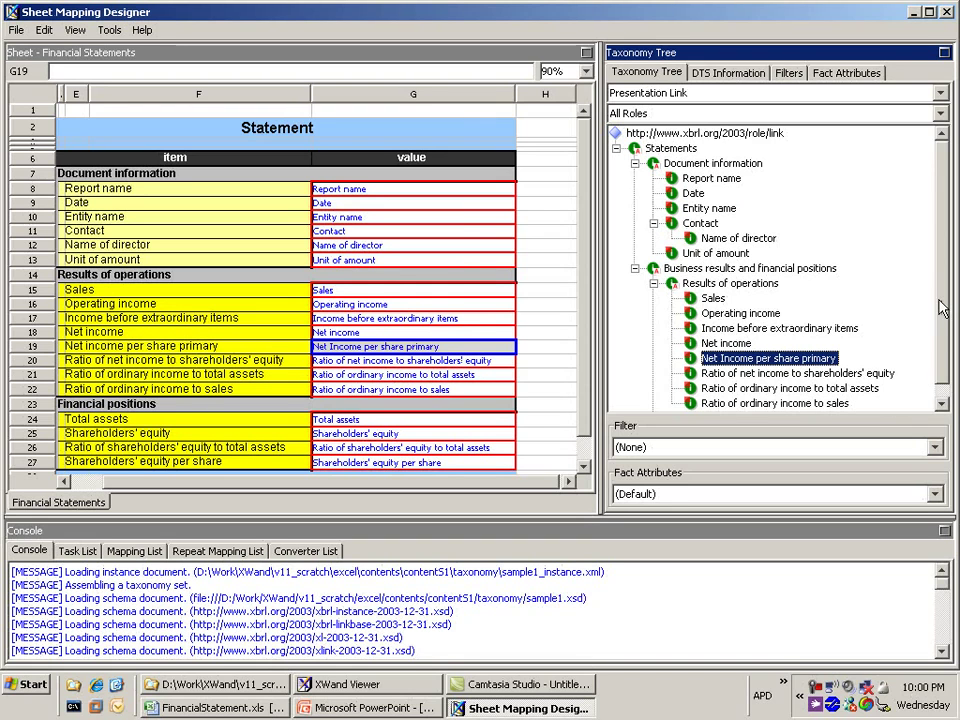
{"action": "left_click_drag", "start_coordinate": [940, 310], "coordinate": [943, 279]}
Save the mapping under the name MyMapping with Save As
{"action": "left_click", "coordinate": [16, 30]}
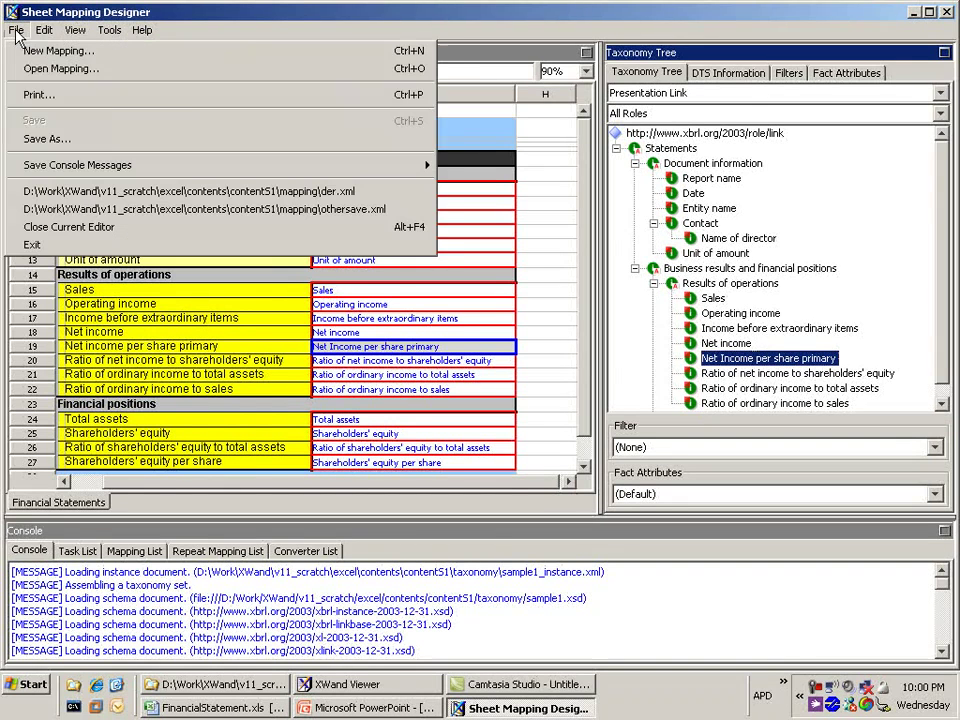
{"action": "left_click", "coordinate": [45, 140]}
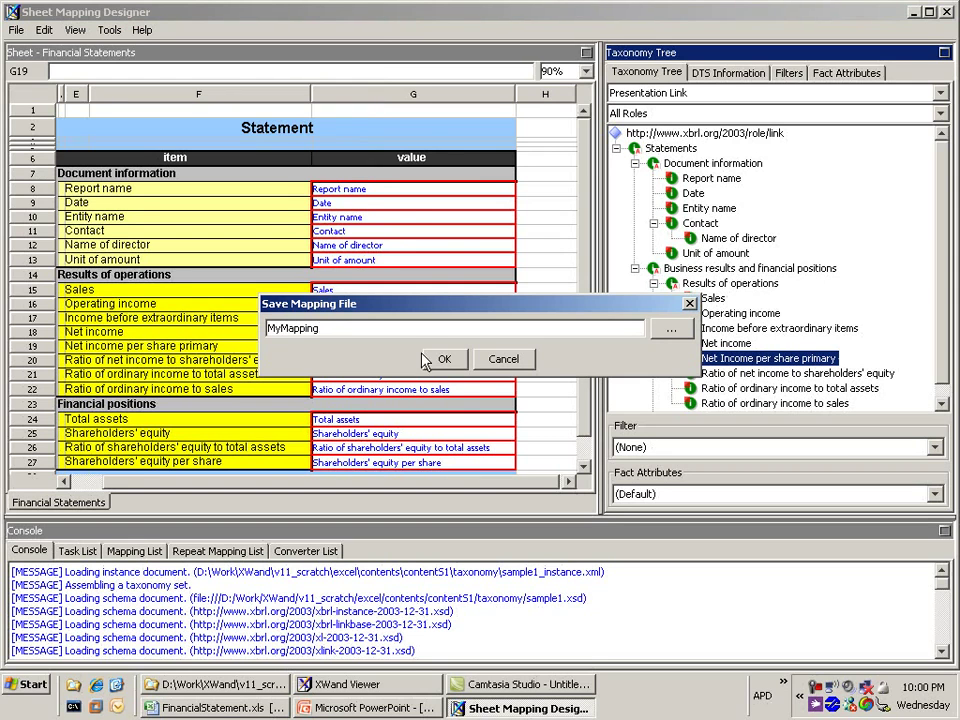
{"action": "left_click", "coordinate": [443, 359]}
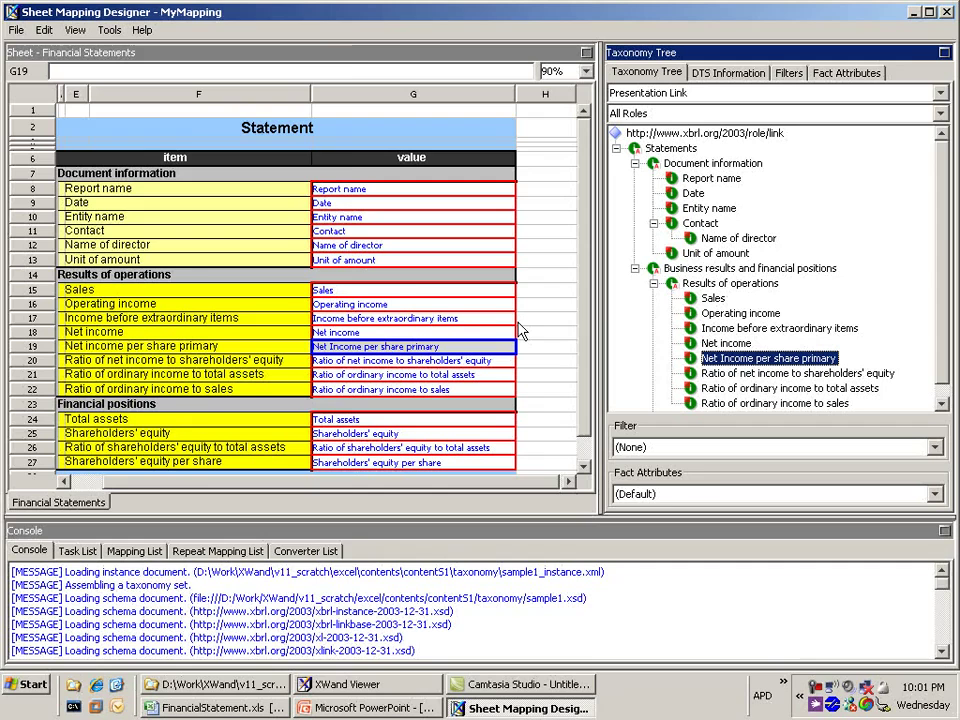
Launch Sheet Instance Creator from the Interstage XWand Toolkit's Sheet Mapping Function entries
{"action": "left_click", "coordinate": [22, 688]}
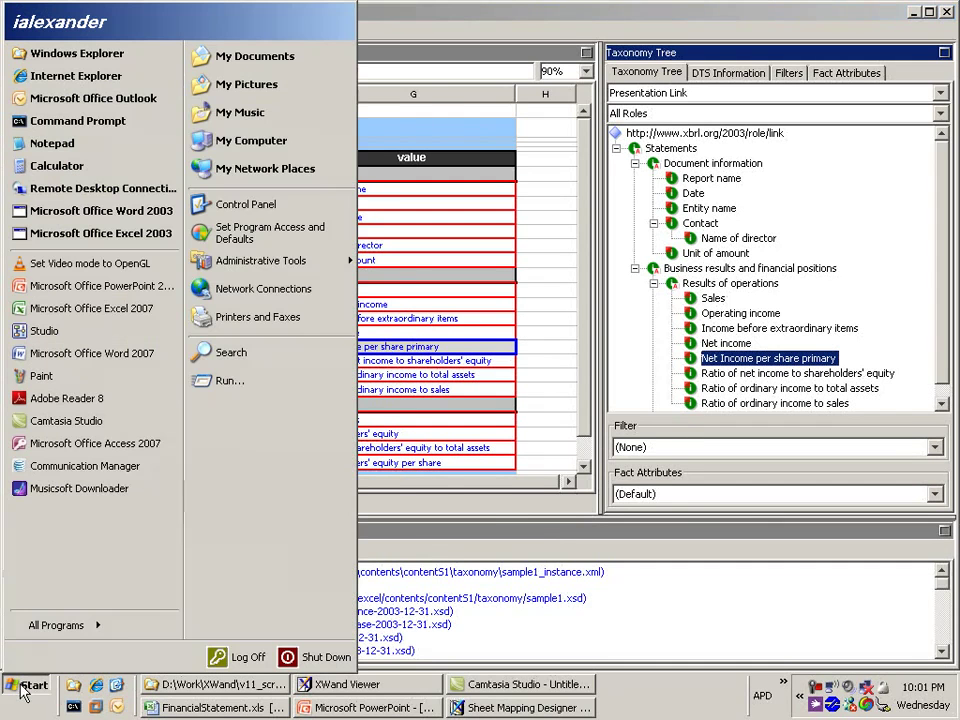
{"action": "mouse_move", "coordinate": [60, 625]}
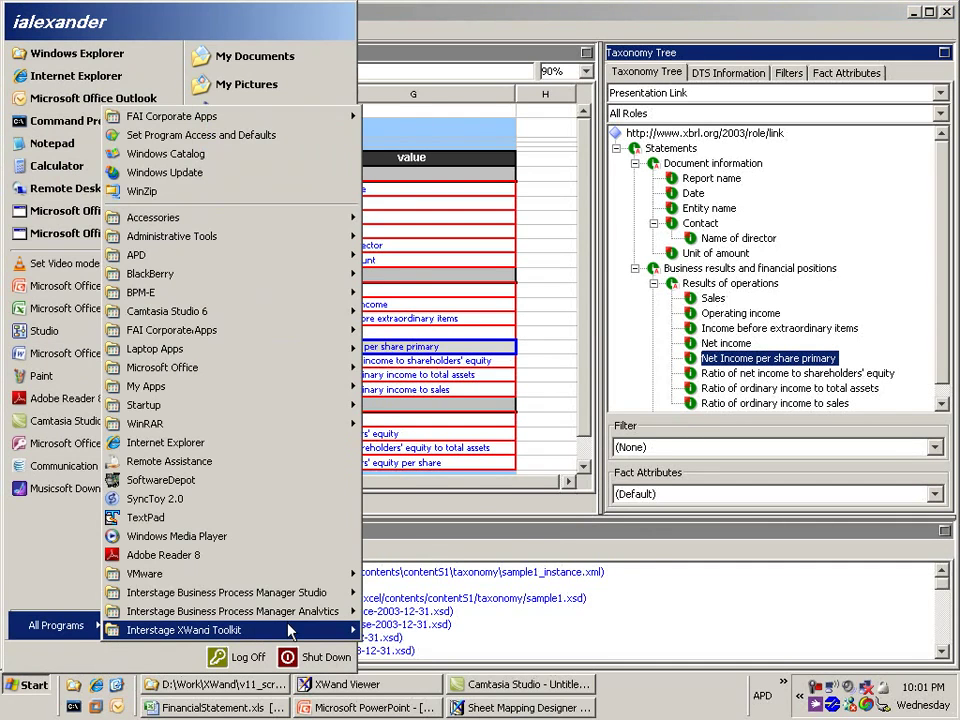
{"action": "mouse_move", "coordinate": [218, 637]}
{"action": "mouse_move", "coordinate": [509, 540]}
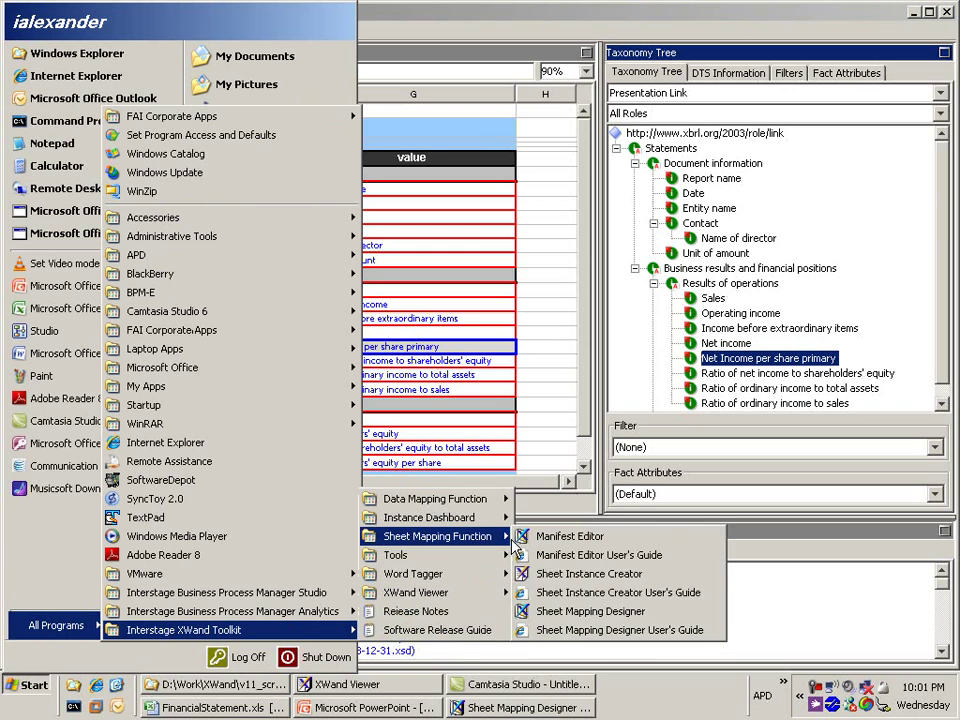
{"action": "left_click", "coordinate": [605, 577]}
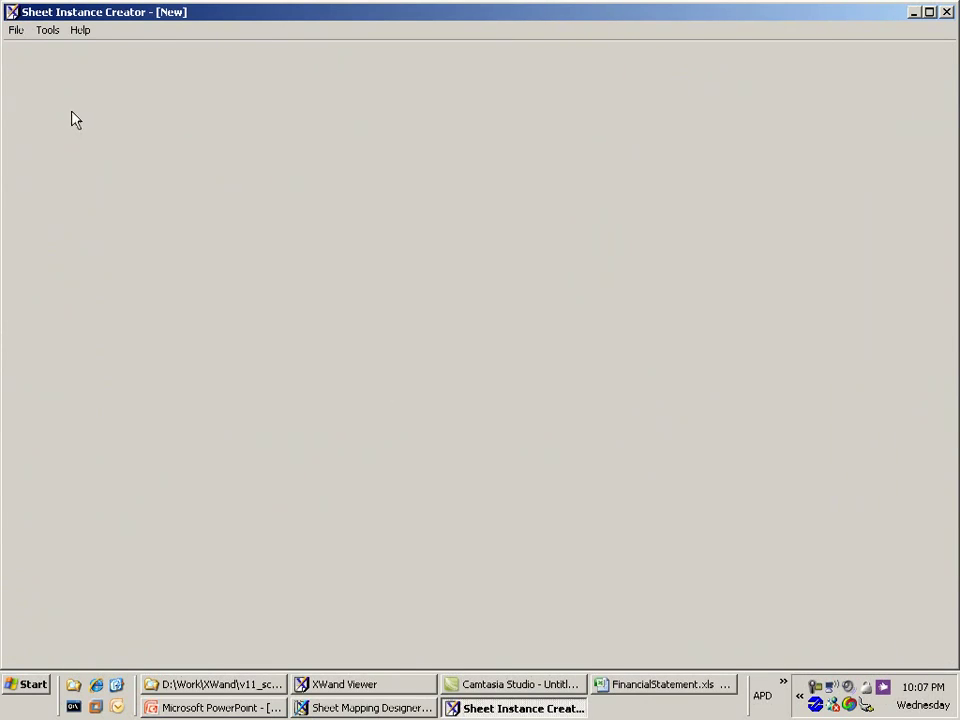
Open the Financial Statements form as a new instance and display it at 100%
{"action": "left_click", "coordinate": [16, 32]}
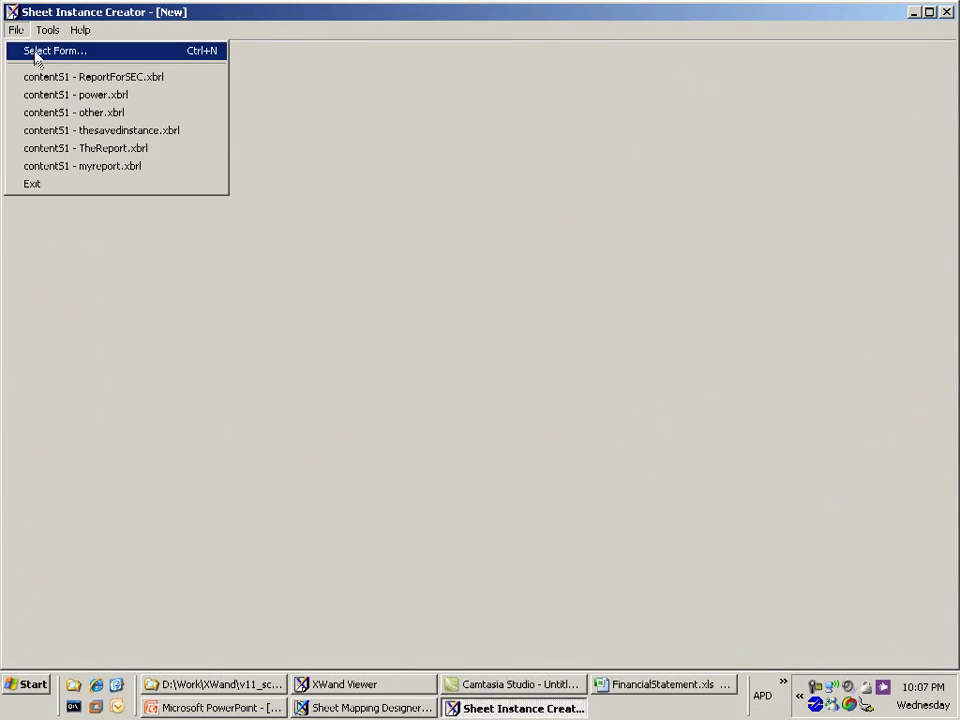
{"action": "left_click", "coordinate": [36, 51]}
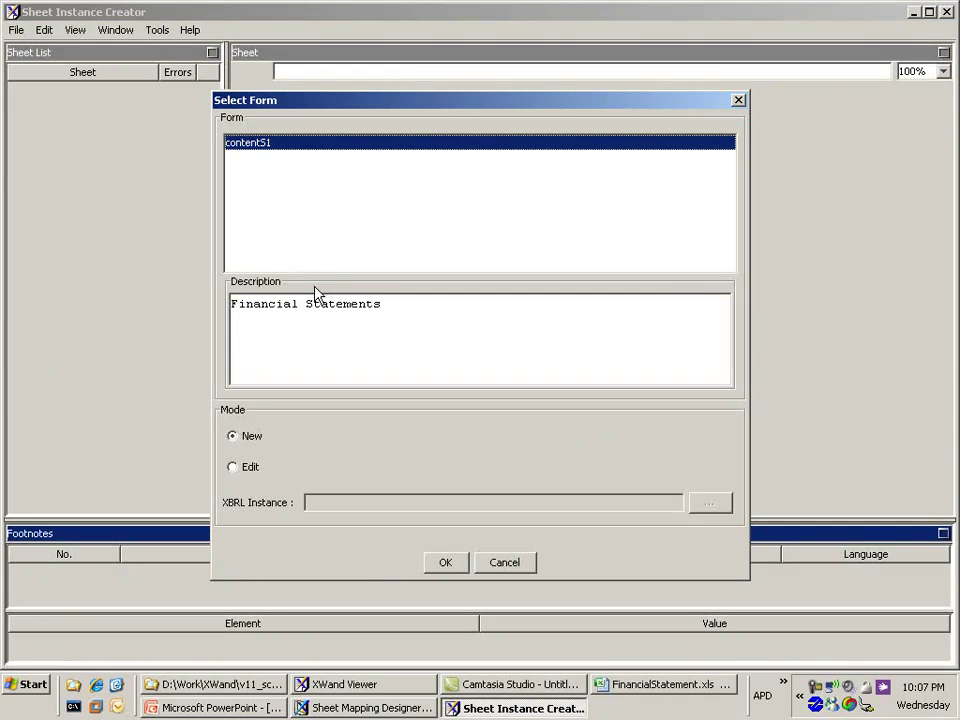
{"action": "left_click", "coordinate": [445, 564]}
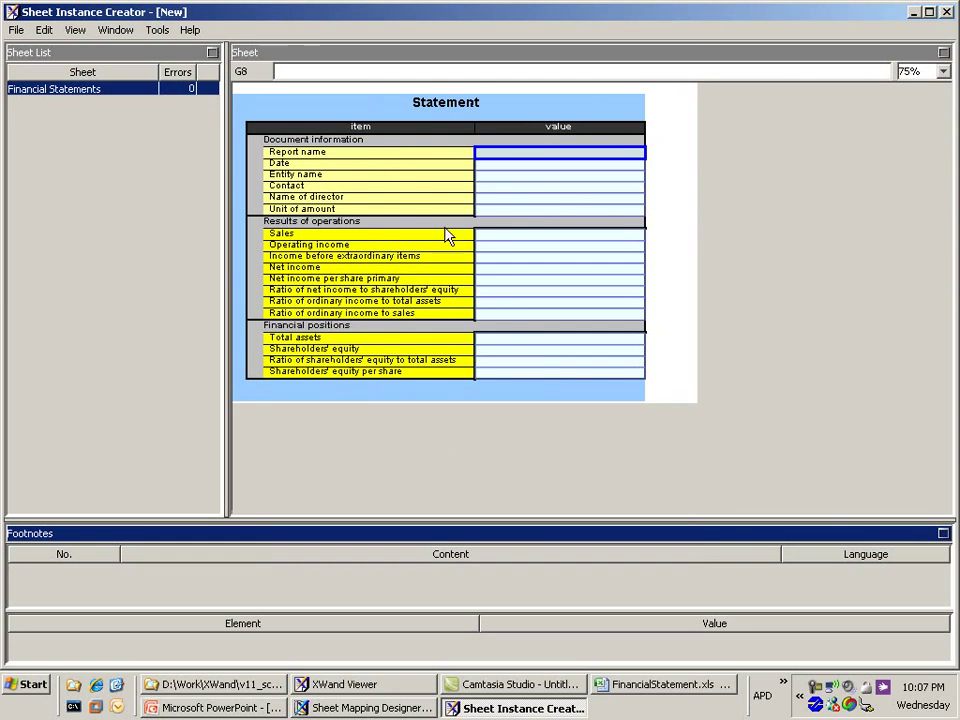
{"action": "left_click", "coordinate": [943, 71]}
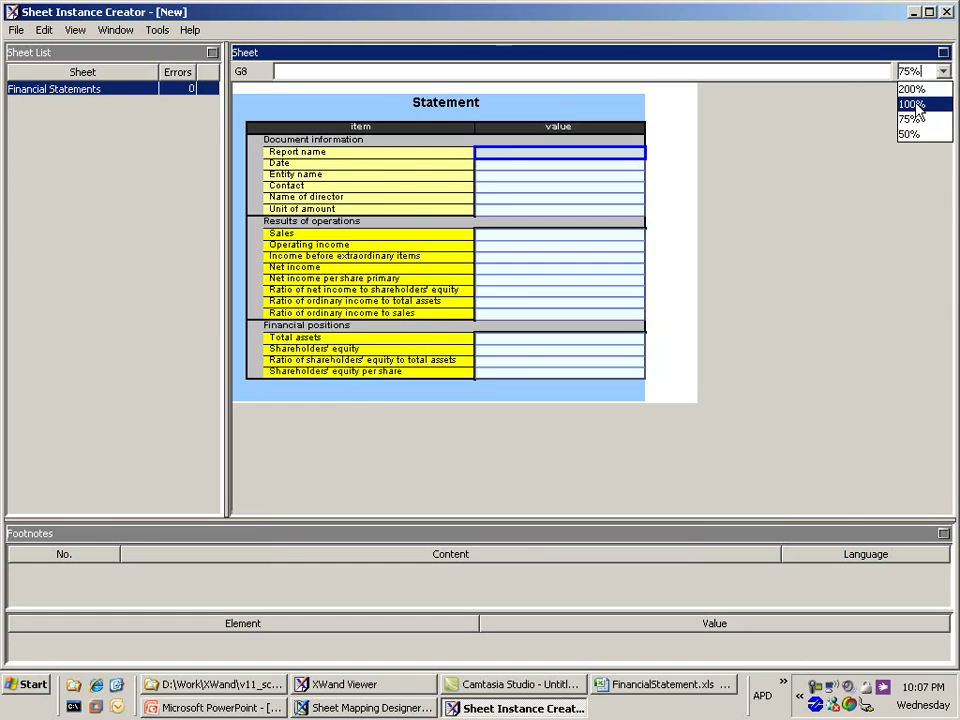
{"action": "left_click", "coordinate": [913, 104]}
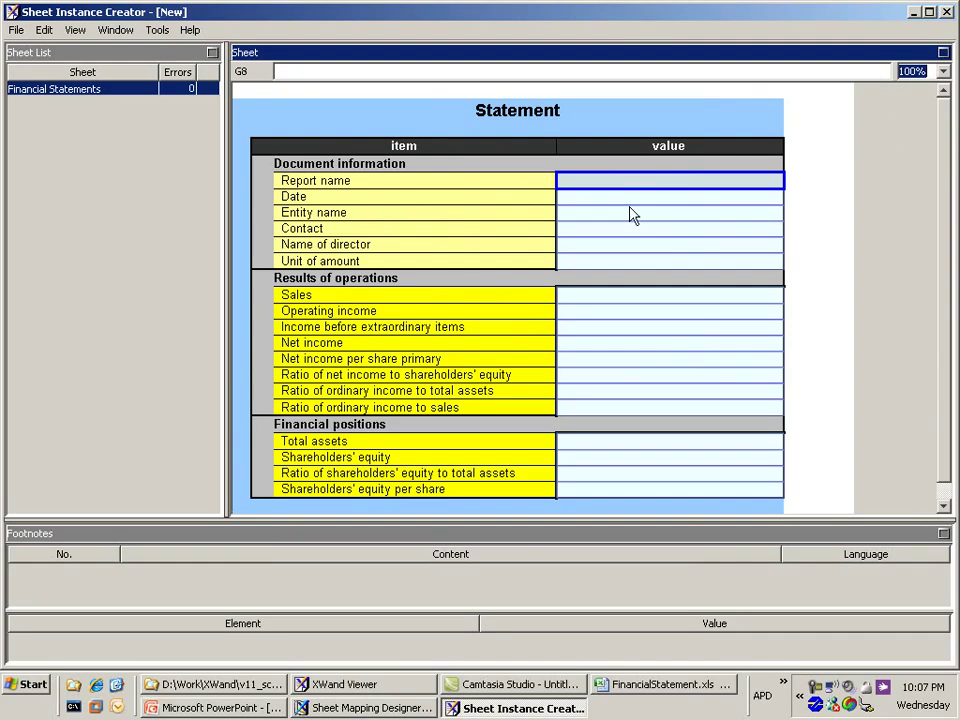
Enter 1000 for Sales and 30303 for Operating income
{"action": "left_click", "coordinate": [674, 296]}
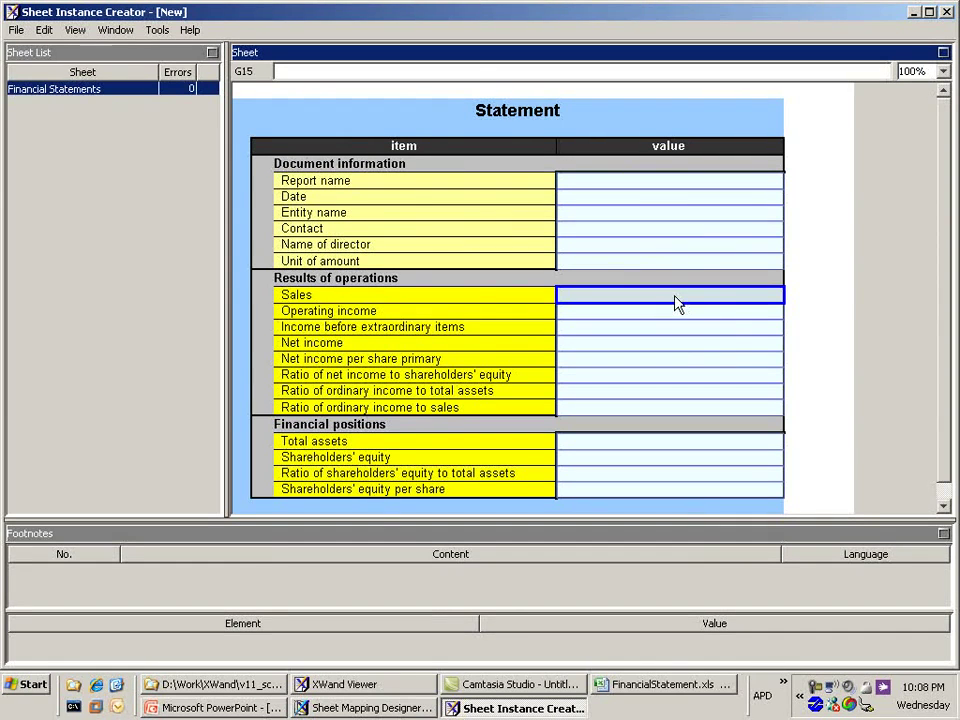
{"action": "type", "text": "1000"}
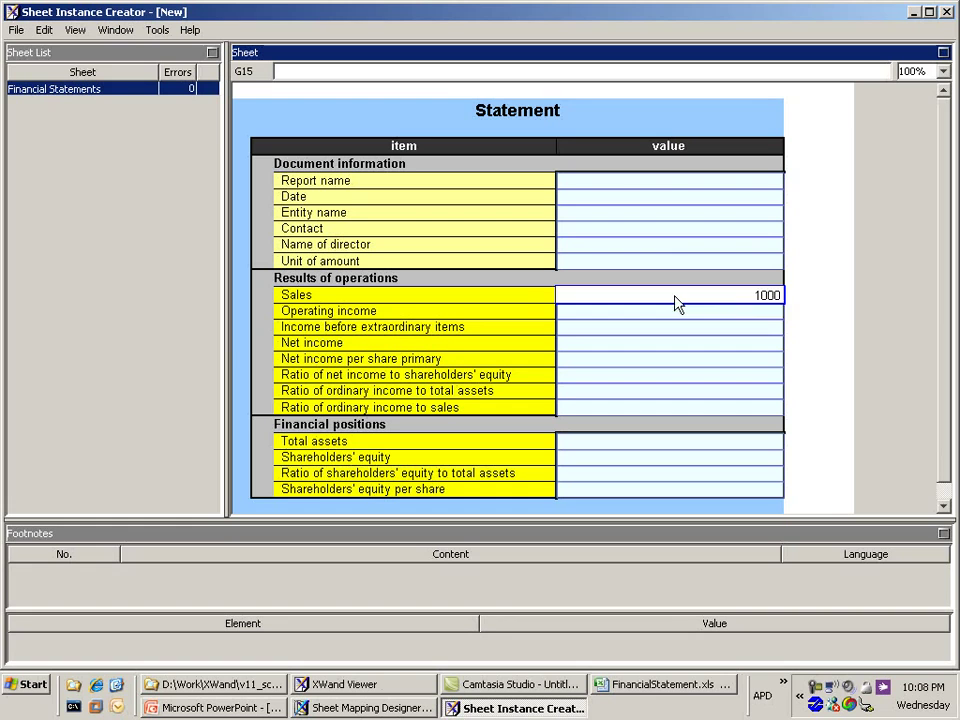
{"action": "left_click", "coordinate": [686, 312]}
{"action": "type", "text": "30303"}
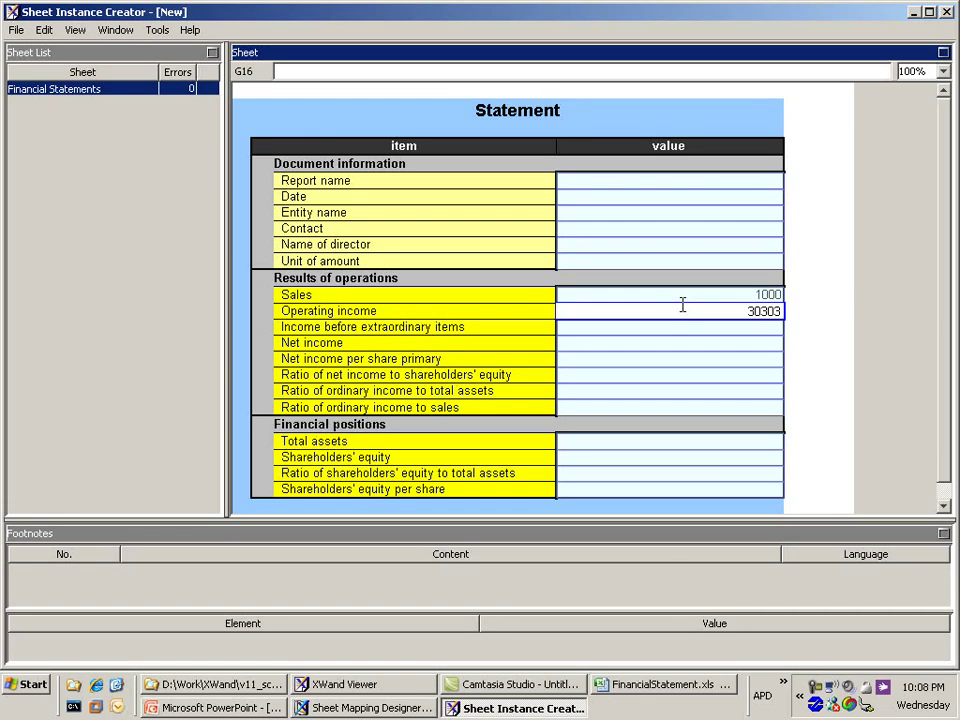
{"action": "key", "text": "Return"}
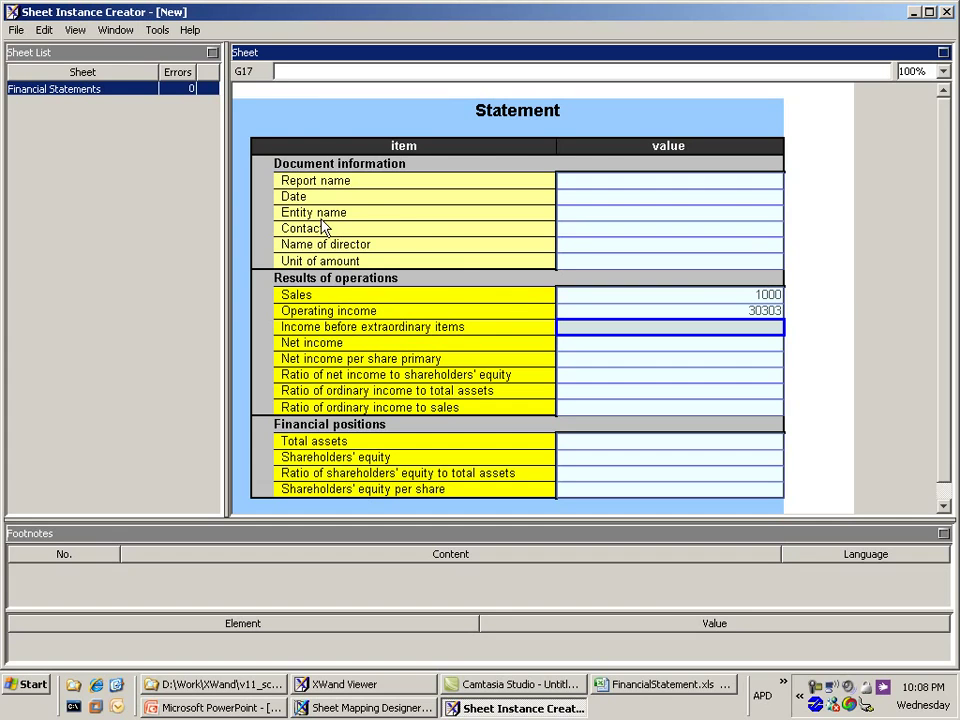
Import excel\fs_values.xls to fill the values: Sales 350000, Operating income 330500, Net income 473000
{"action": "left_click", "coordinate": [157, 31]}
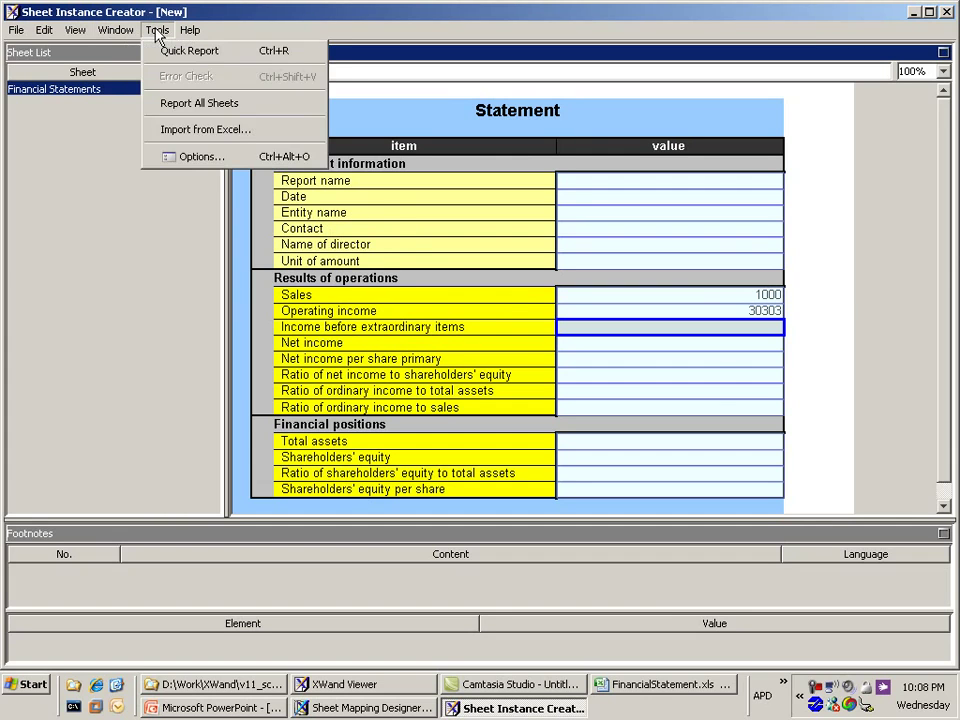
{"action": "left_click", "coordinate": [202, 130]}
{"action": "left_click", "coordinate": [667, 286]}
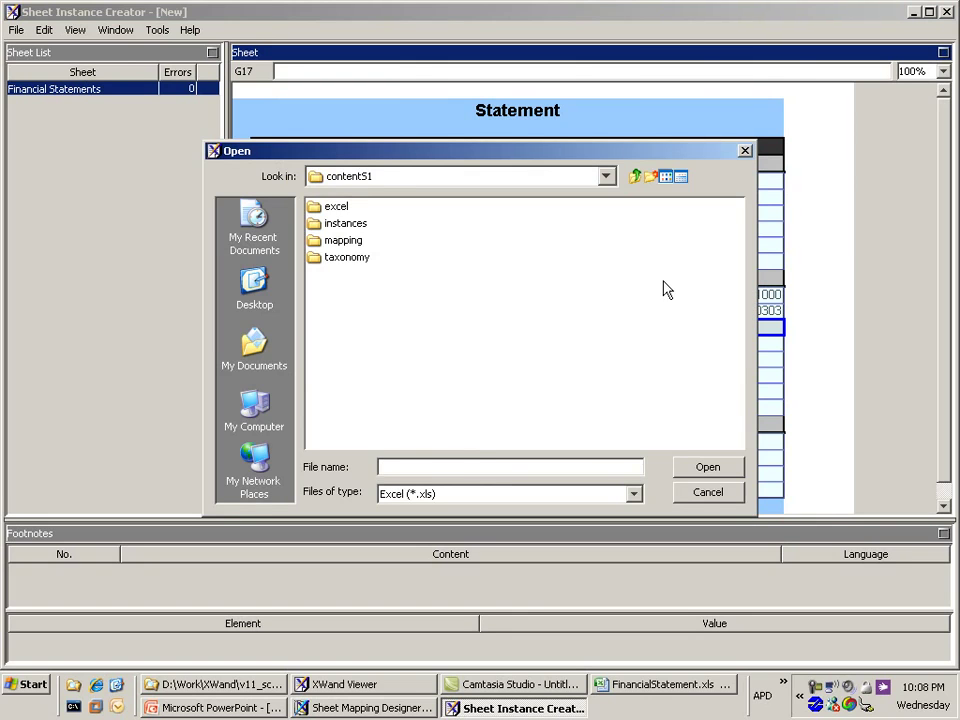
{"action": "double_click", "coordinate": [338, 207]}
{"action": "left_click", "coordinate": [345, 240]}
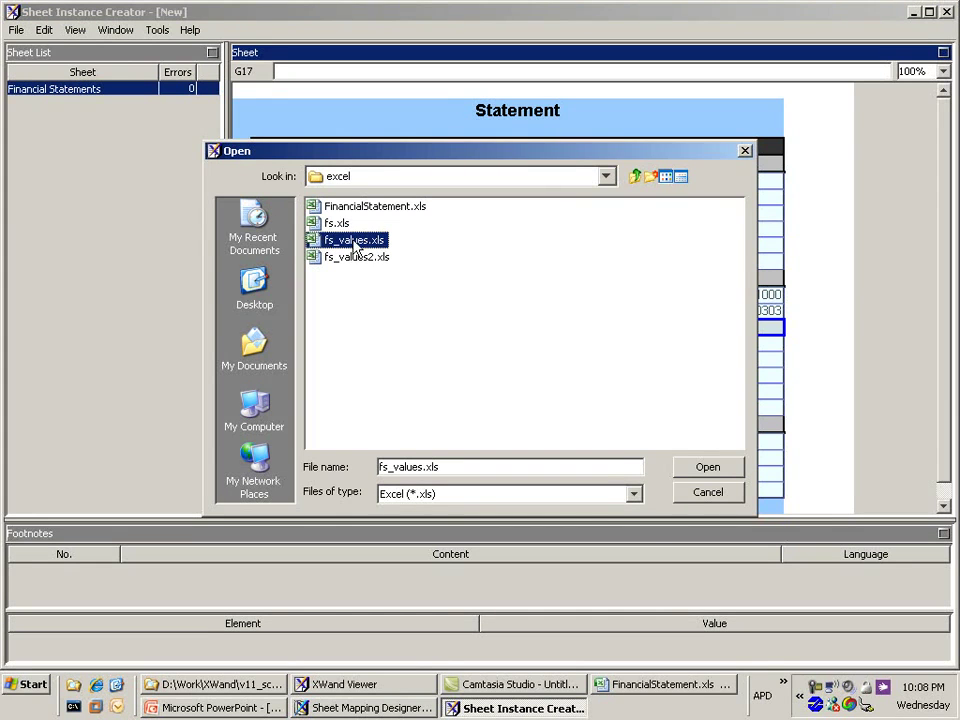
{"action": "left_click", "coordinate": [703, 468]}
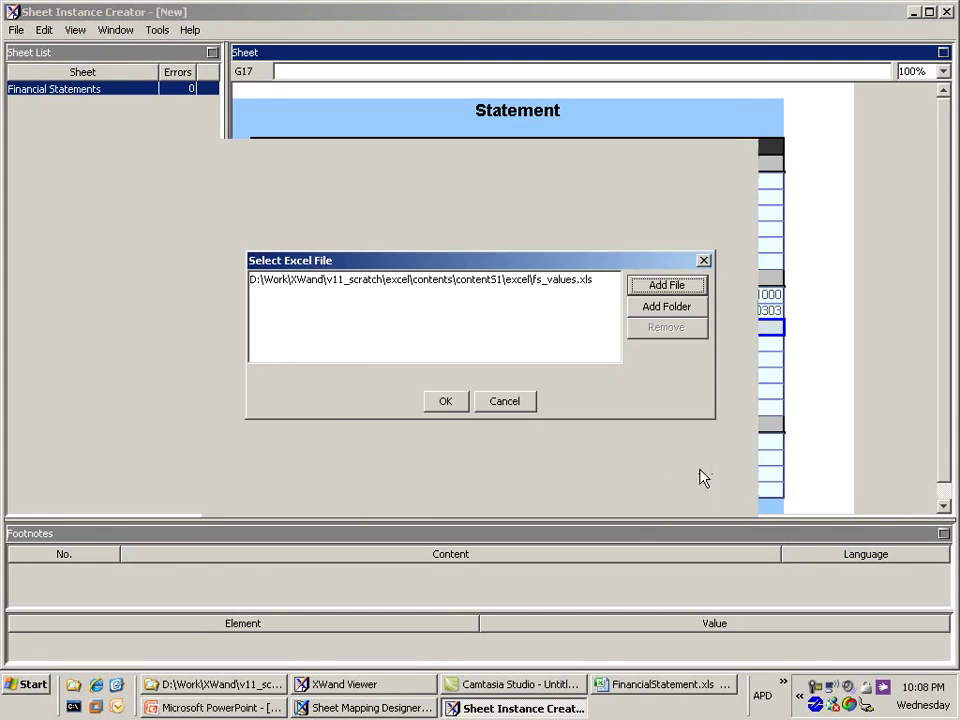
{"action": "left_click", "coordinate": [450, 400]}
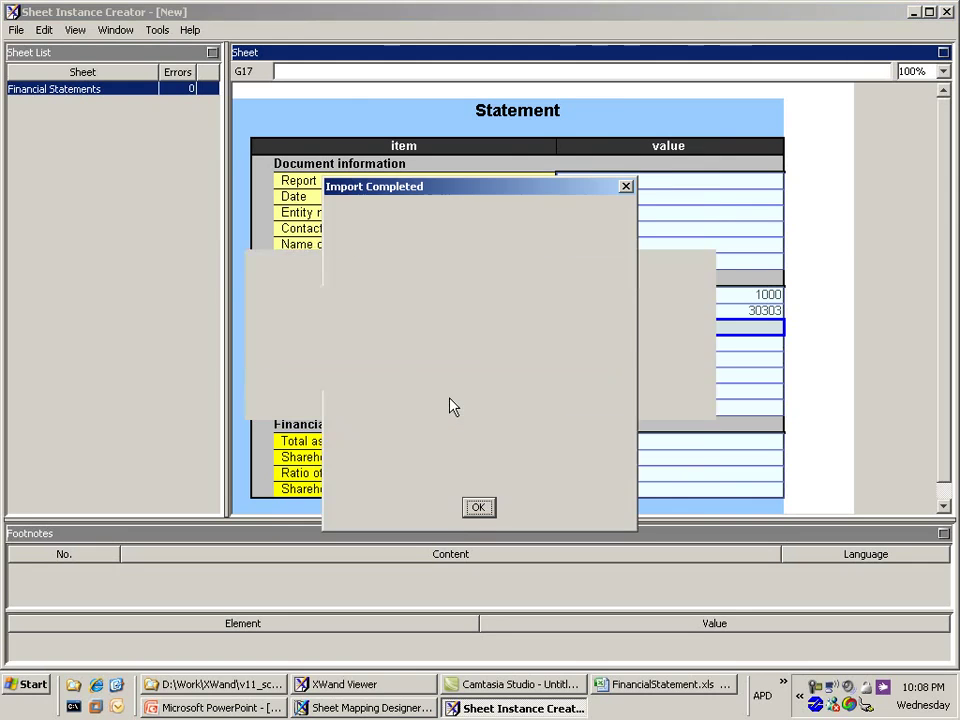
{"action": "left_click", "coordinate": [478, 508]}
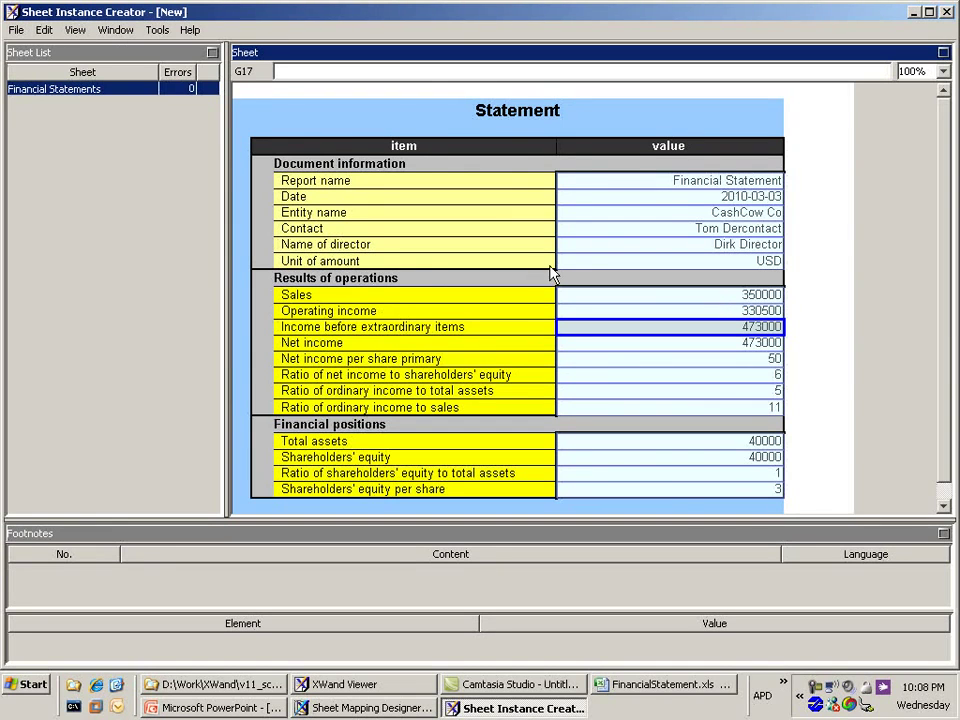
Start Save As and point the instance path browser at the excel folder's path copied from Explorer
{"action": "left_click", "coordinate": [15, 29]}
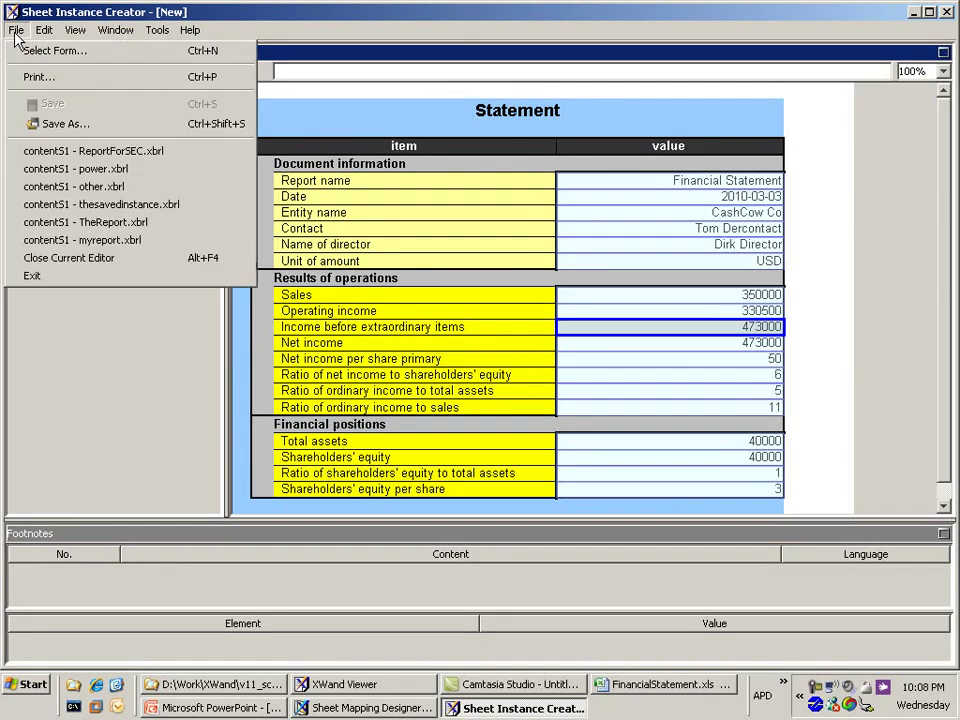
{"action": "left_click", "coordinate": [64, 126]}
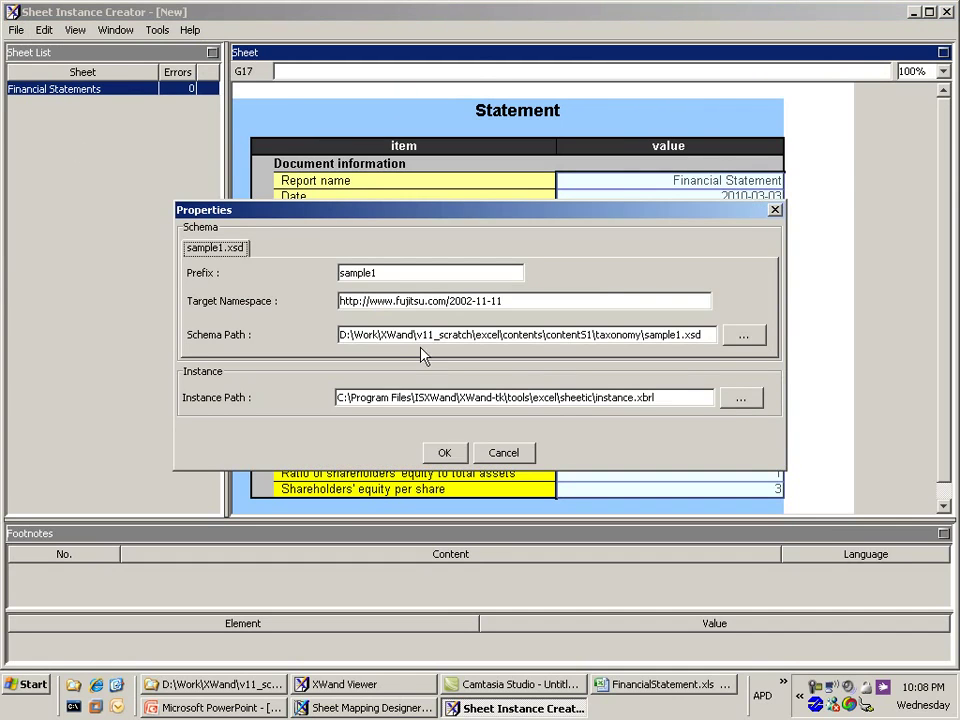
{"action": "left_click", "coordinate": [744, 404]}
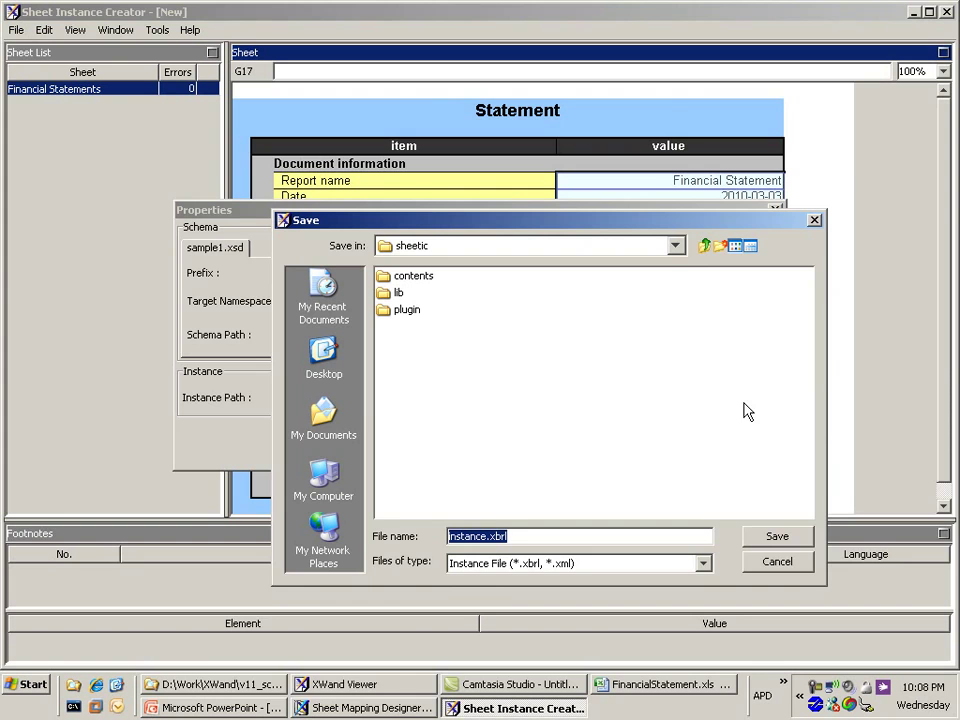
{"action": "left_click", "coordinate": [213, 686]}
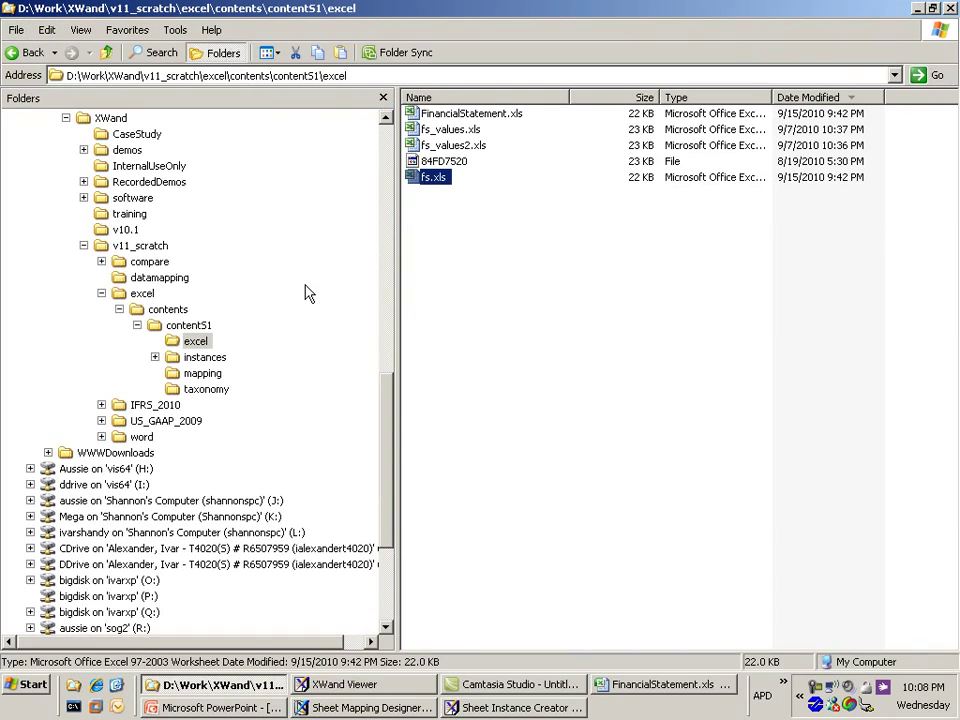
{"action": "left_click", "coordinate": [363, 76]}
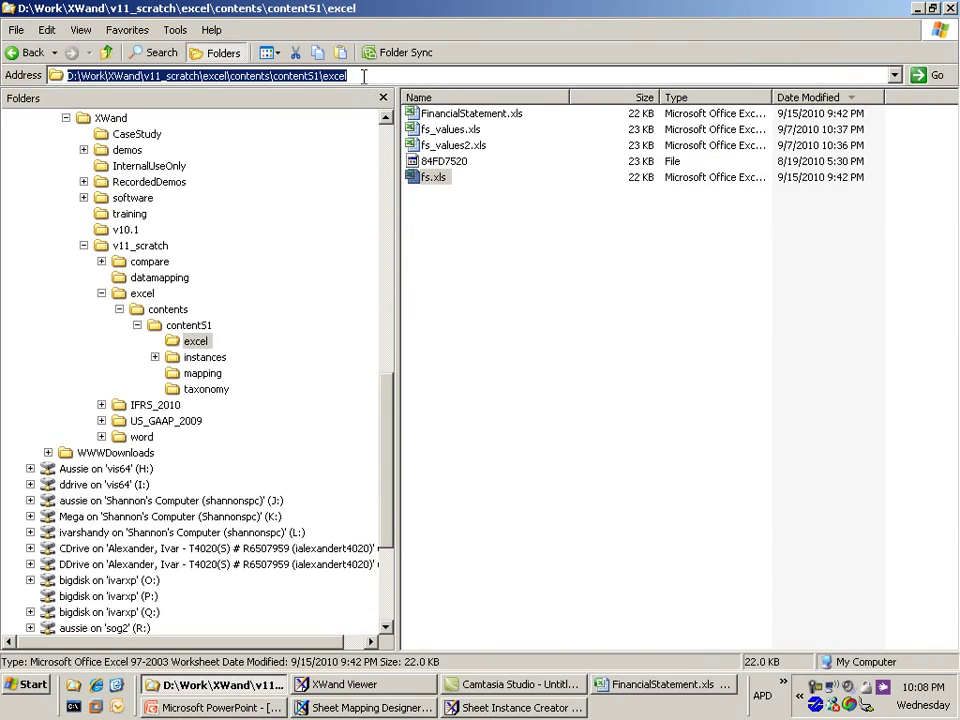
{"action": "key", "text": "ctrl+c"}
{"action": "key", "text": "alt+Tab"}
{"action": "key", "text": "ctrl+v"}
{"action": "key", "text": "Return"}
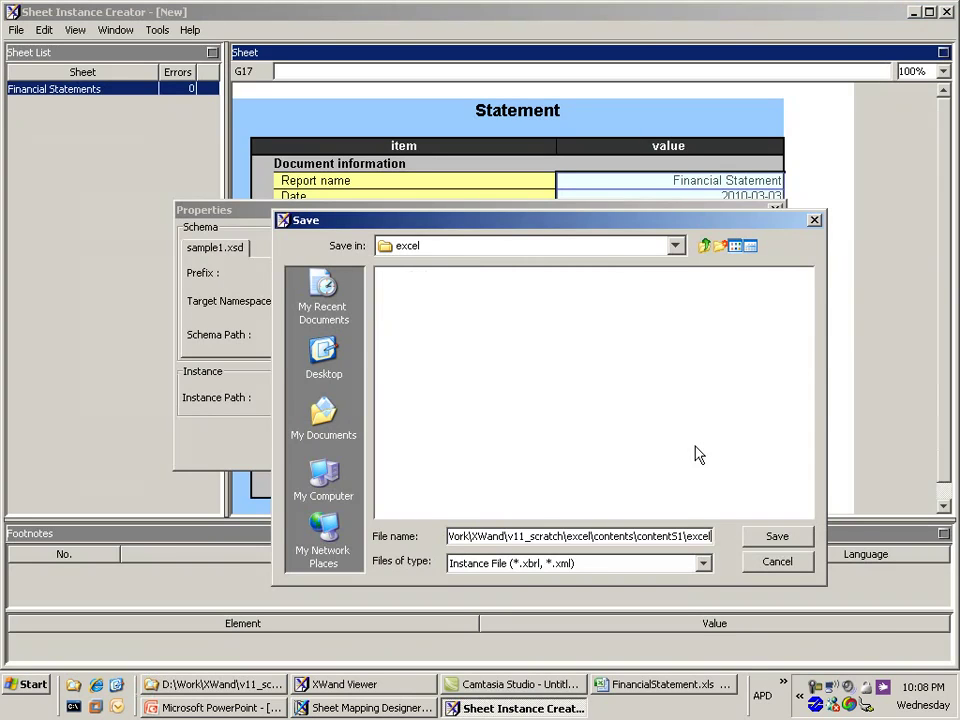
Navigate from the excel folder to contentS1\instances as the save location
{"action": "left_click", "coordinate": [706, 247]}
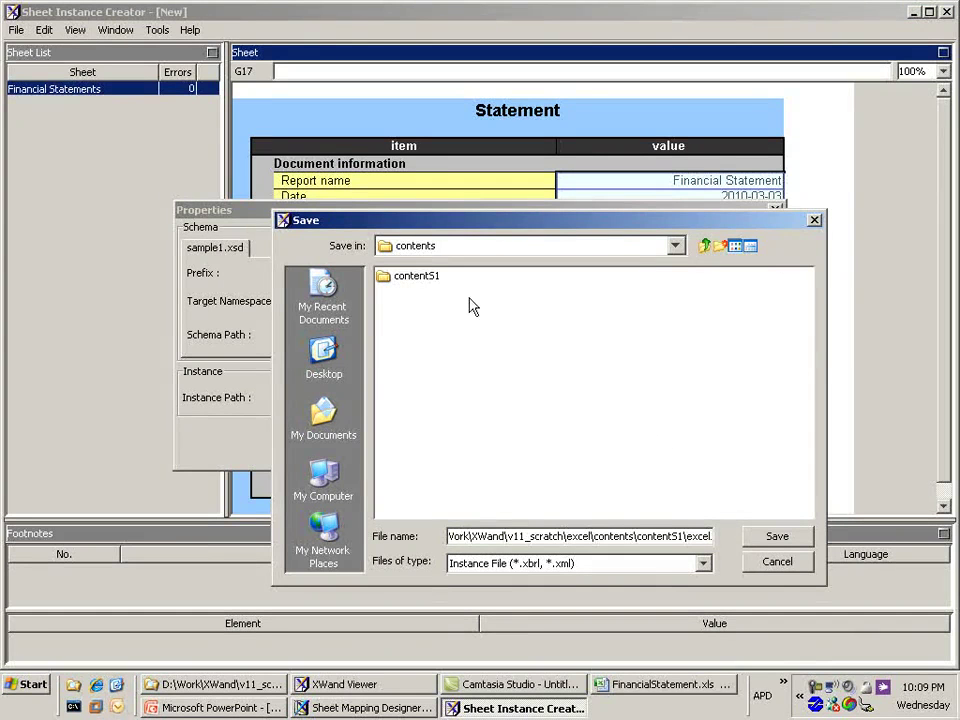
{"action": "left_click", "coordinate": [706, 245]}
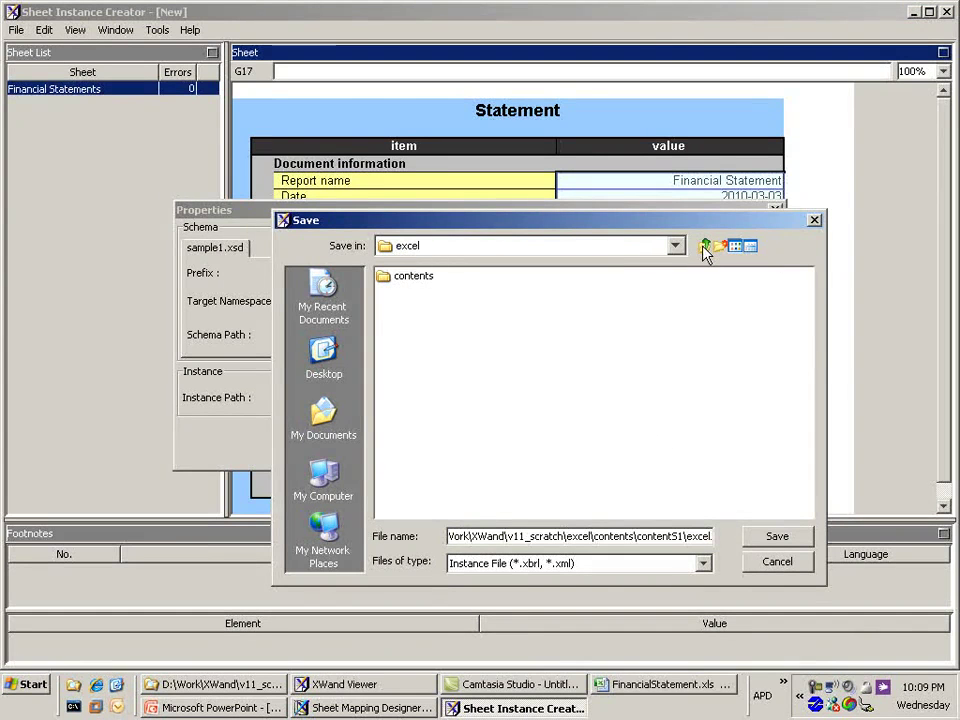
{"action": "double_click", "coordinate": [421, 281]}
{"action": "double_click", "coordinate": [421, 281]}
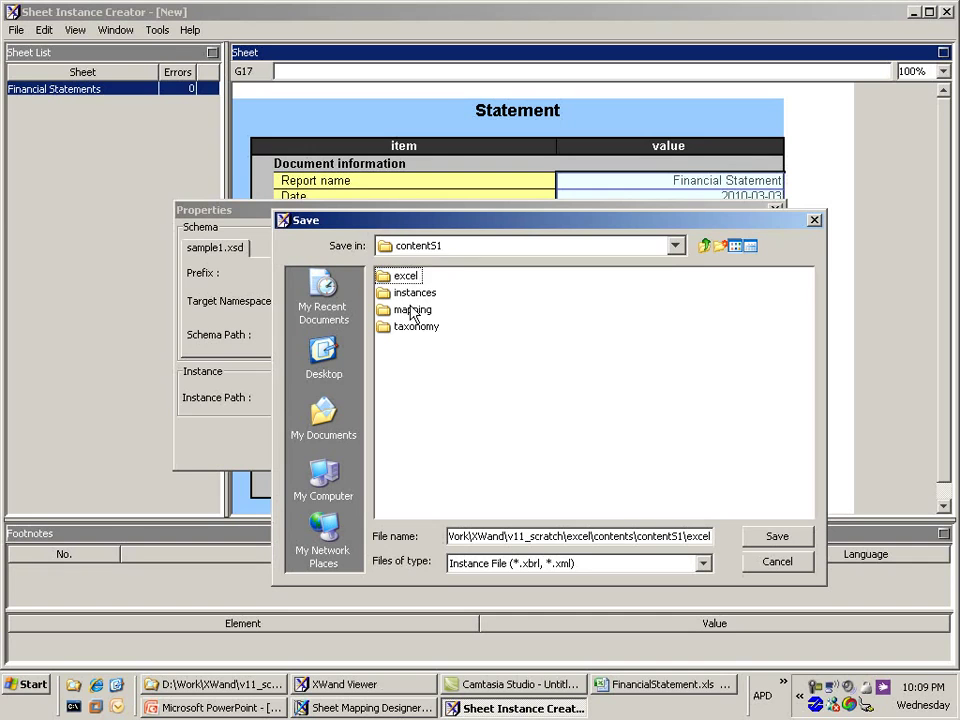
{"action": "left_click", "coordinate": [412, 295]}
{"action": "double_click", "coordinate": [412, 300]}
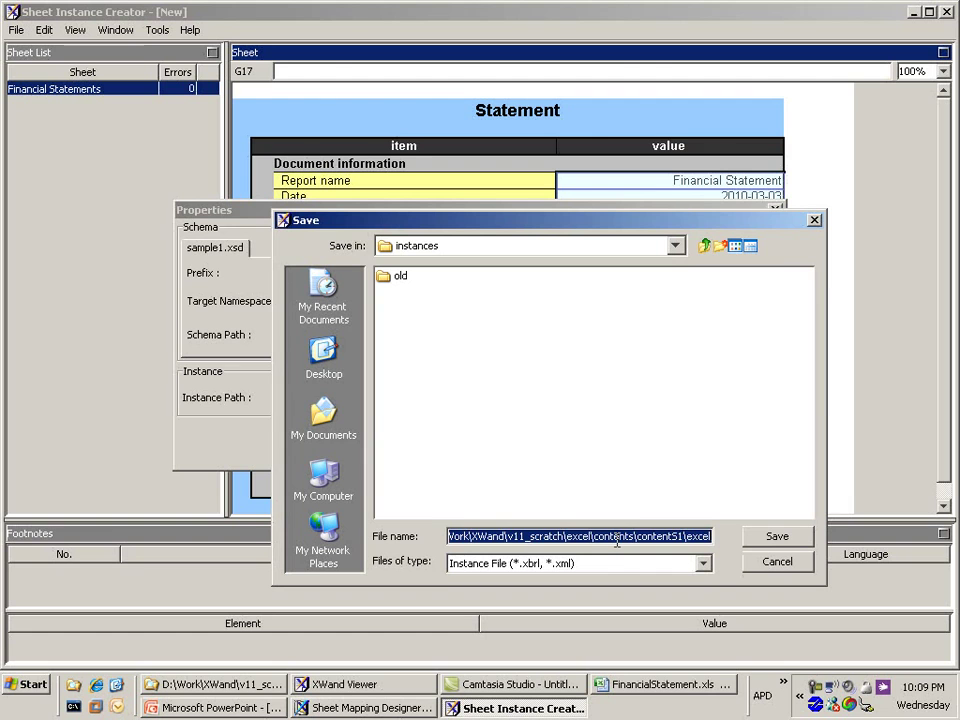
Name the instance MyReportForSEC.xbrl and save it
{"action": "type", "text": "MyRepor"}
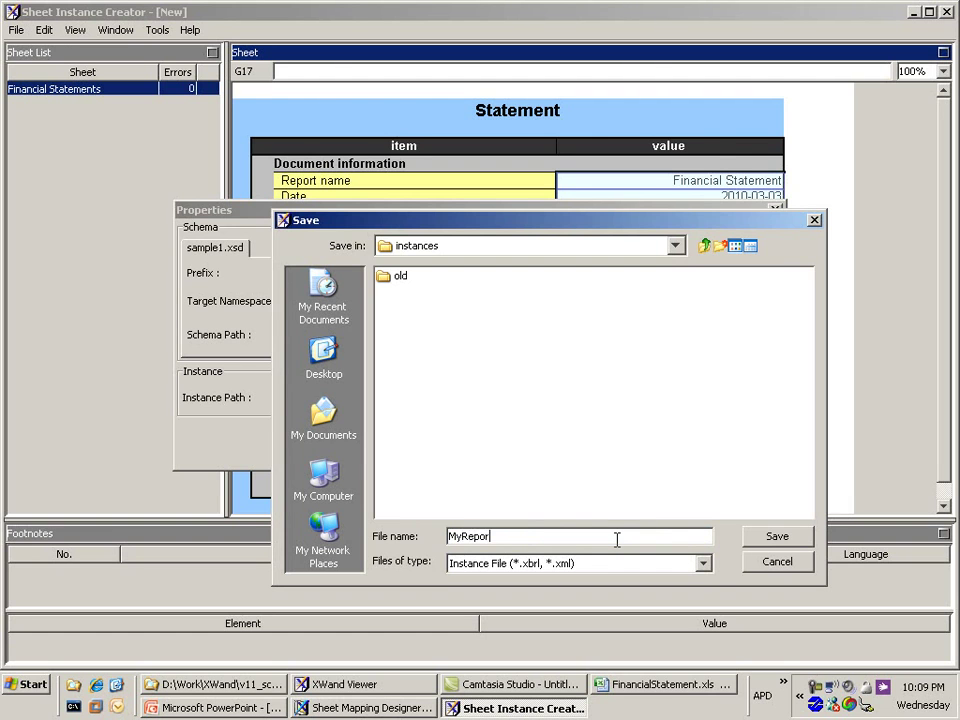
{"action": "type", "text": "tForSEC"}
{"action": "key", "text": "Return"}
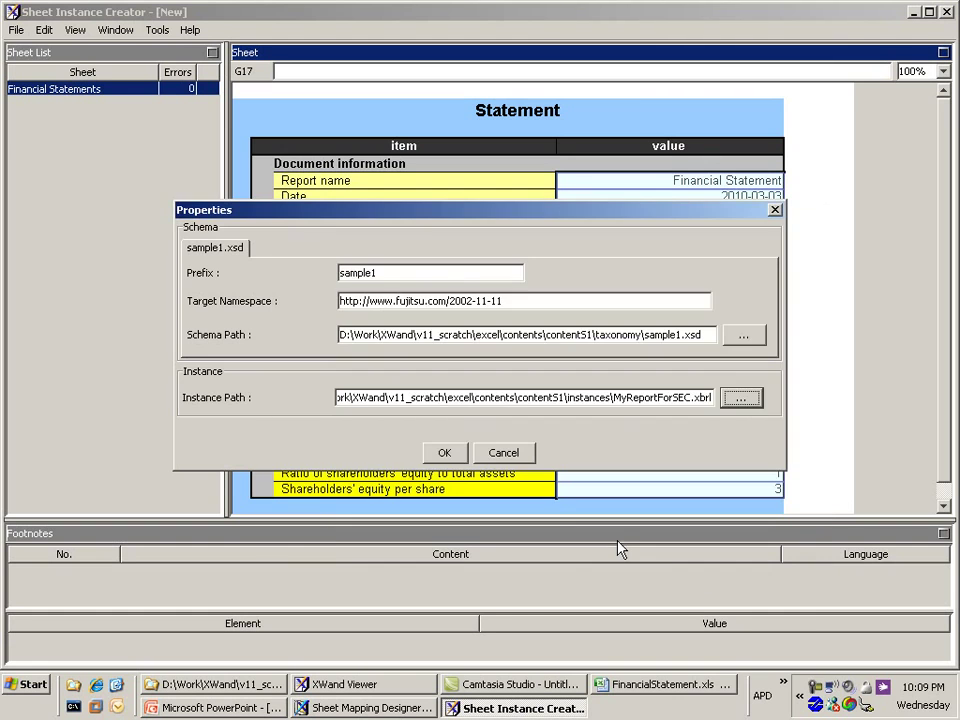
{"action": "left_click", "coordinate": [453, 455]}
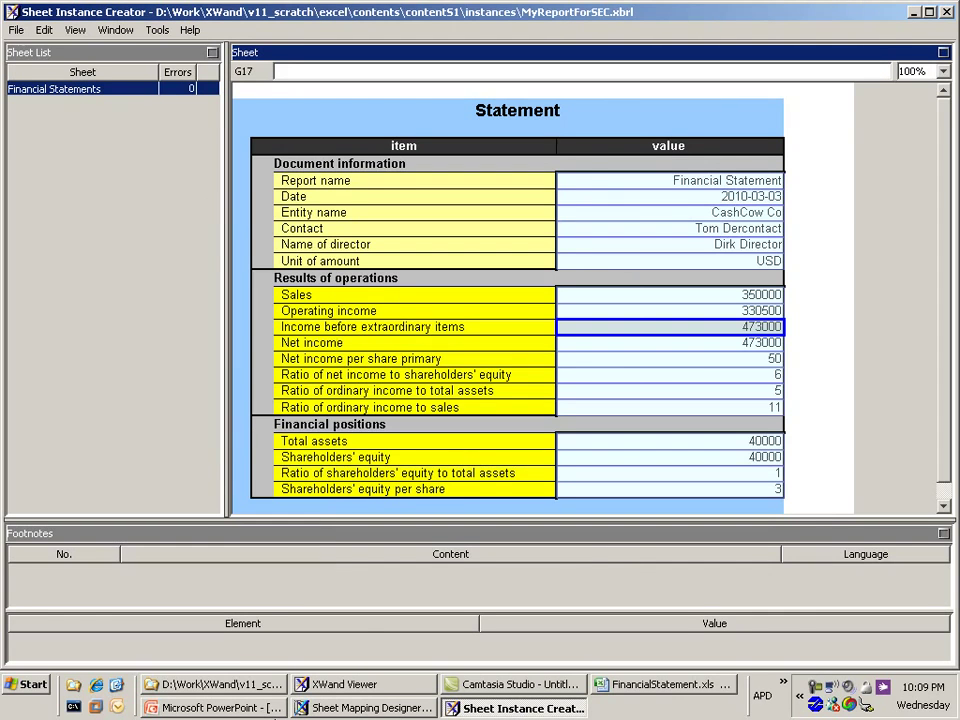
{"action": "left_click", "coordinate": [255, 687]}
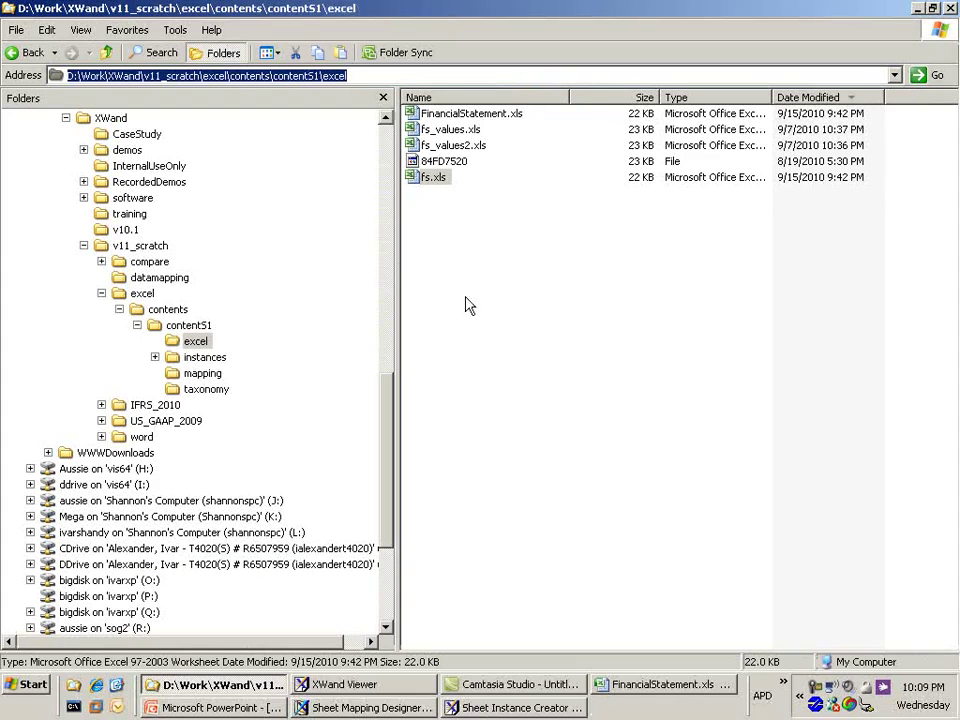
Select MyReportForSEC.xbrl (4 KB) in the instances folder and drag it onto XWand Viewer
{"action": "left_click", "coordinate": [207, 357]}
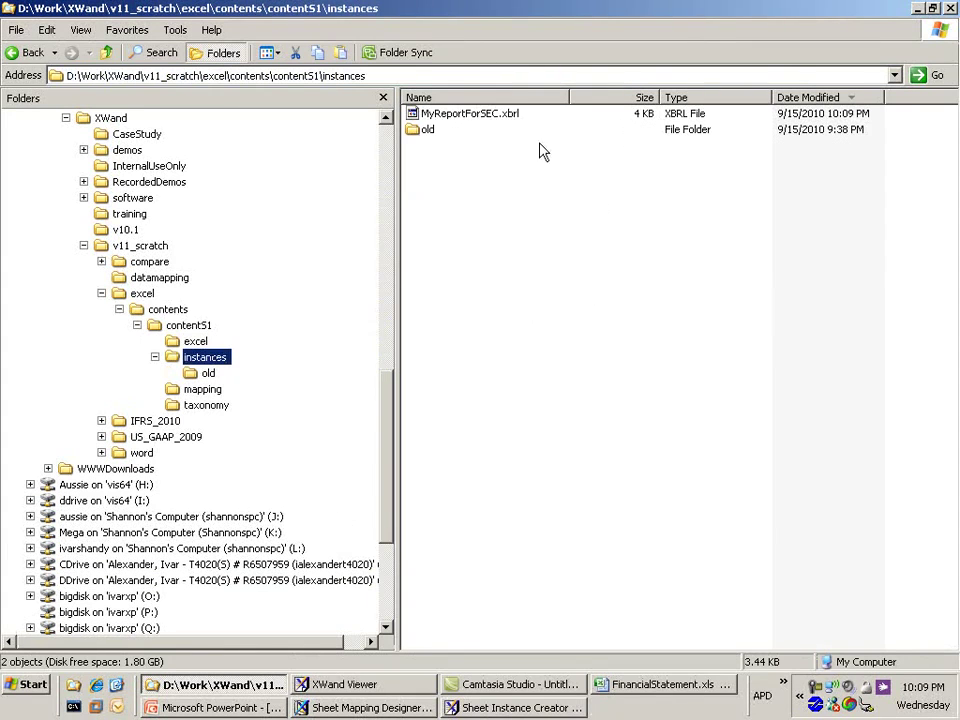
{"action": "left_click", "coordinate": [468, 117]}
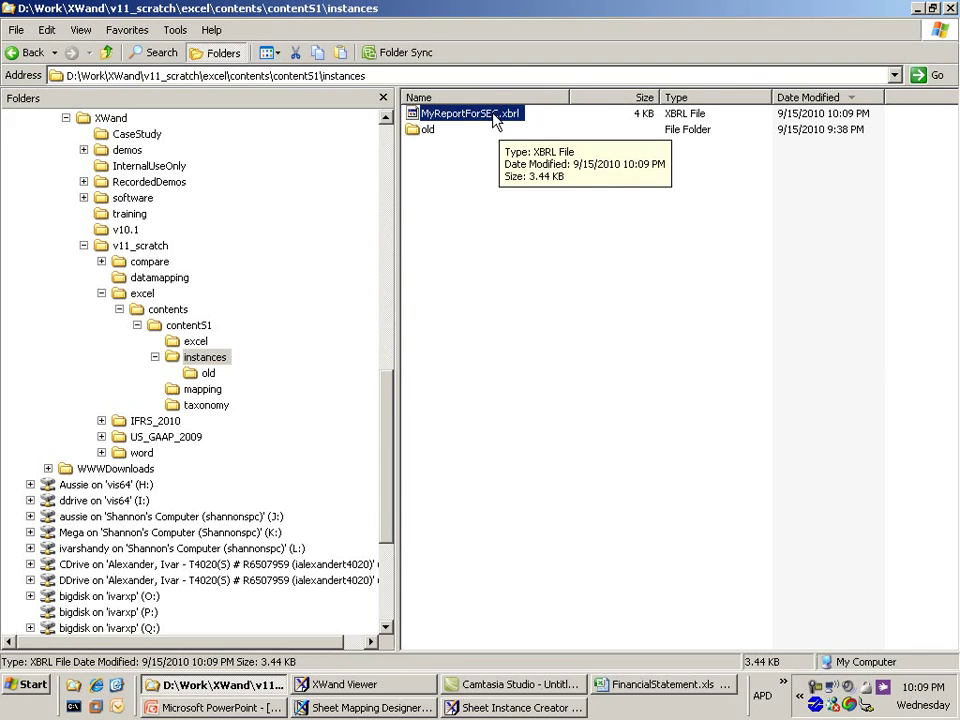
{"action": "left_click_drag", "start_coordinate": [493, 116], "coordinate": [399, 487]}
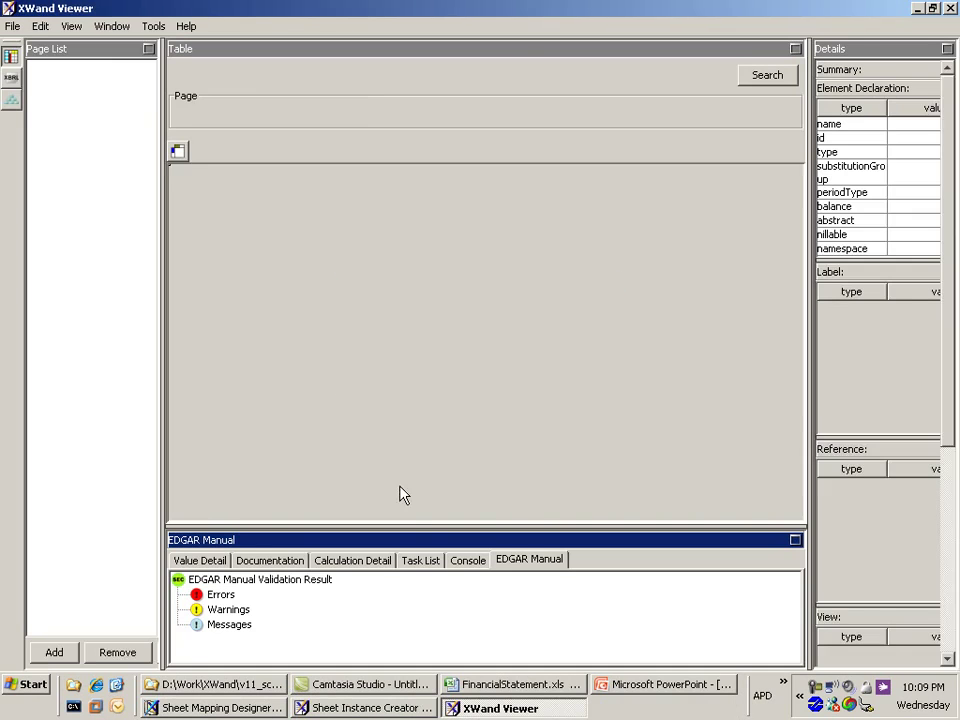